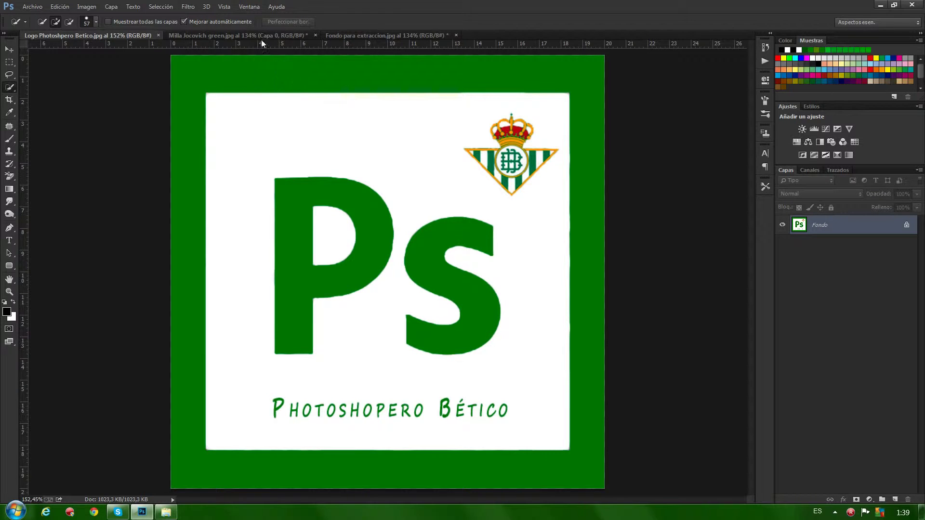
- Switch to the 'Milla Jocovich green.jpg' portrait document
click(250, 35)
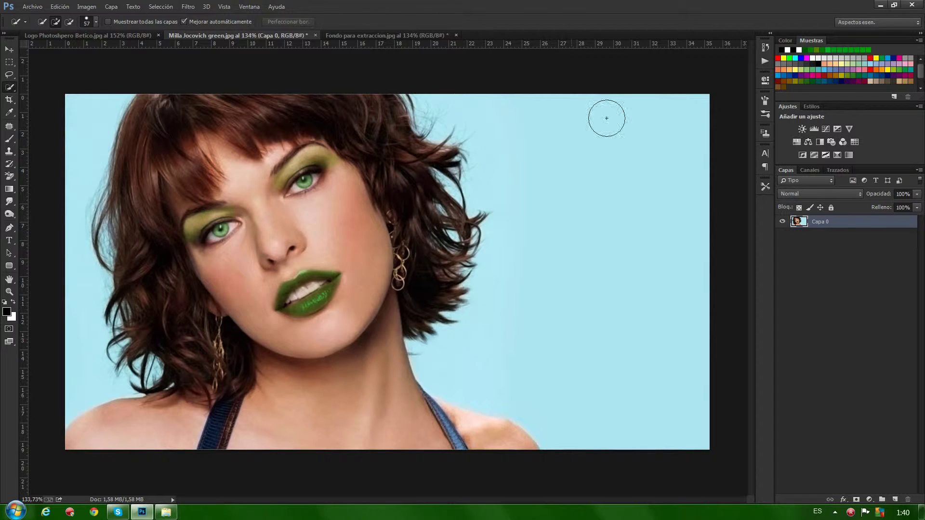
click(378, 36)
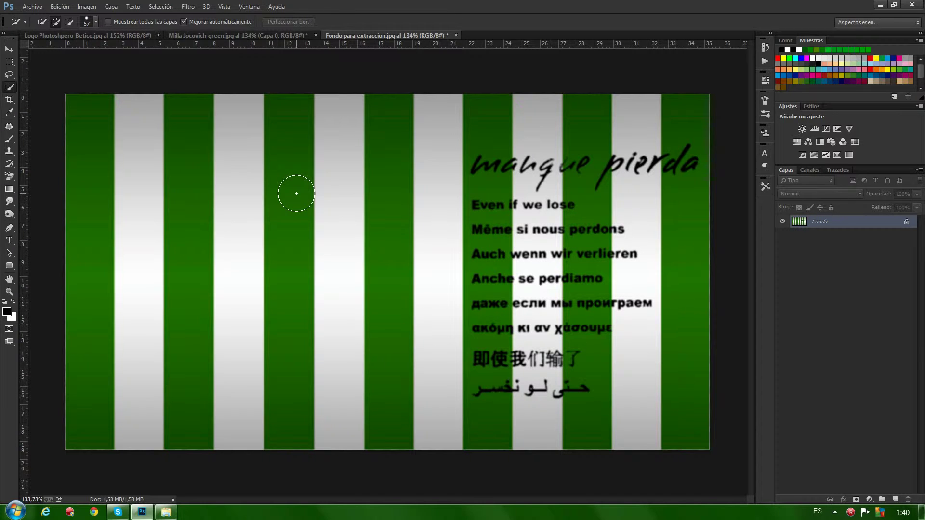
click(224, 36)
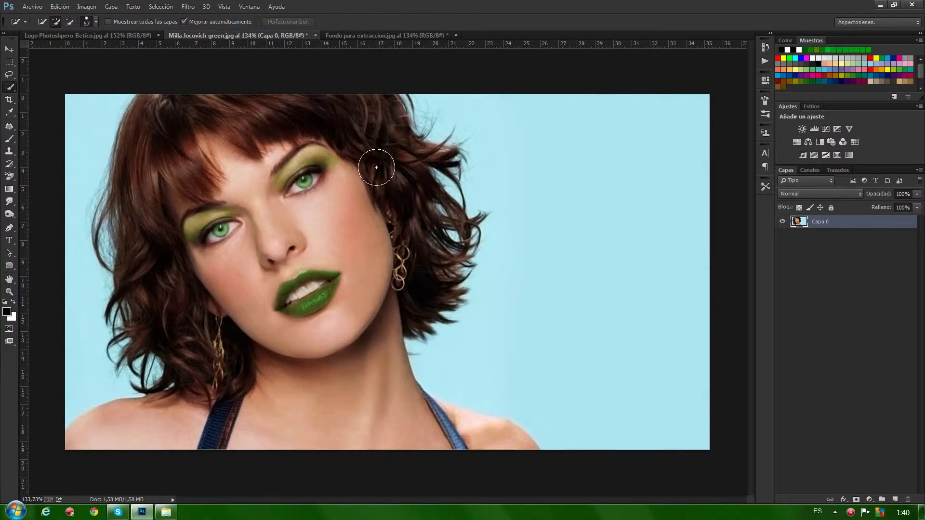
- Drag the portrait with the Move tool into 'Fondo para extraccion' as Capa 1
click(9, 49)
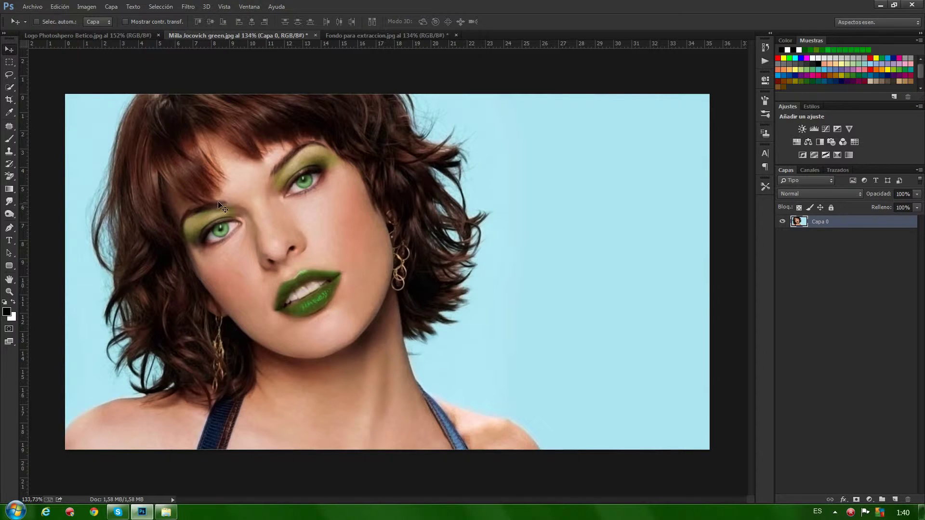
drag(277, 217, 355, 41)
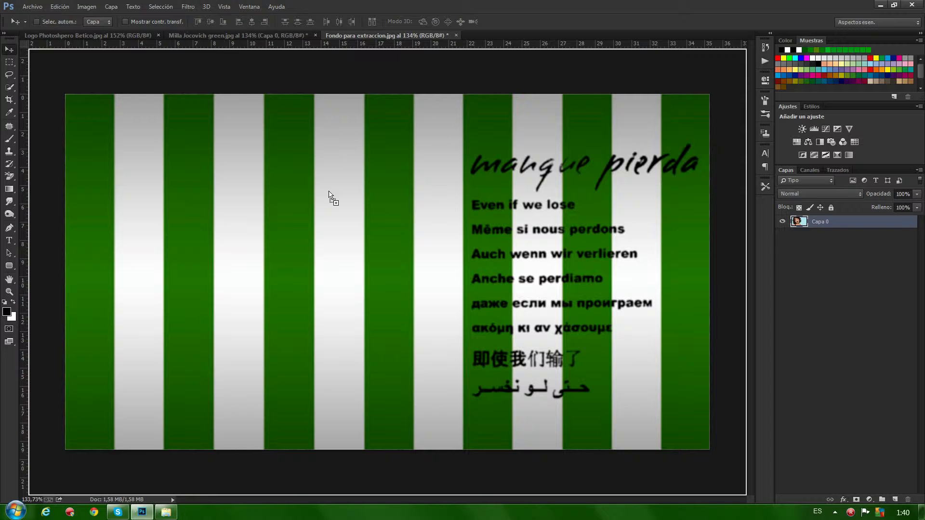
mouse_move(354, 41)
mouse_down()
mouse_move(328, 196)
mouse_move(276, 224)
mouse_up()
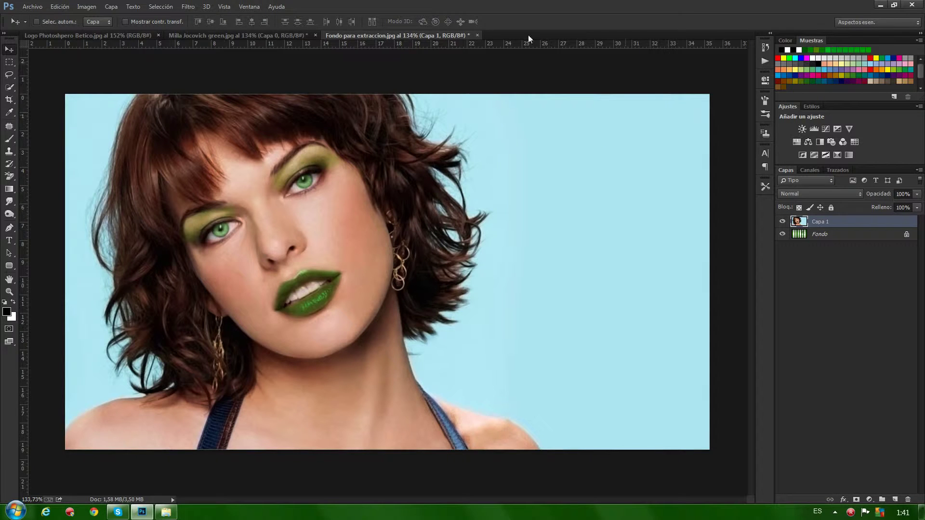
- Choose the Background Eraser tool with Sampling set to Once
right_click(9, 177)
click(70, 184)
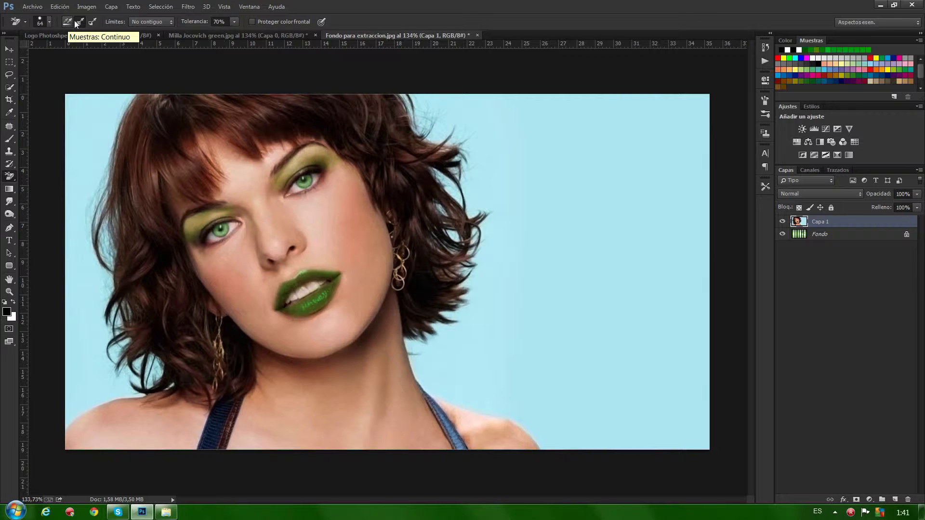
click(80, 21)
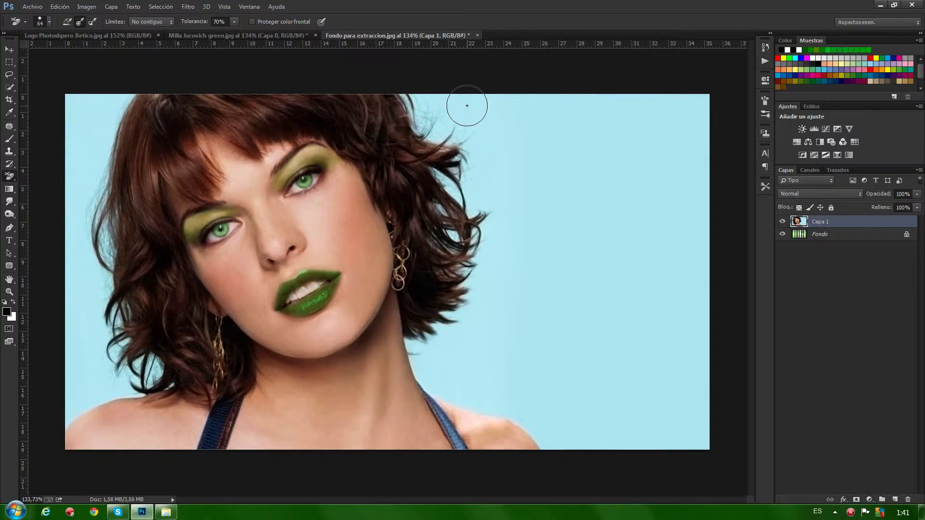
- Erase the blue sky on the right and upper left of the portrait
mouse_move(467, 105)
mouse_down()
mouse_move(417, 105)
mouse_move(454, 117)
mouse_move(441, 124)
mouse_move(448, 156)
mouse_move(570, 104)
mouse_move(460, 118)
mouse_move(549, 166)
mouse_move(451, 228)
mouse_move(470, 241)
mouse_move(426, 343)
mouse_move(434, 347)
mouse_move(475, 289)
mouse_move(463, 224)
mouse_move(699, 208)
mouse_move(542, 248)
mouse_move(708, 226)
mouse_move(641, 268)
mouse_move(506, 299)
mouse_move(704, 274)
mouse_move(569, 330)
mouse_move(477, 328)
mouse_move(622, 326)
mouse_move(698, 313)
mouse_move(477, 356)
mouse_move(645, 359)
mouse_move(636, 357)
mouse_up()
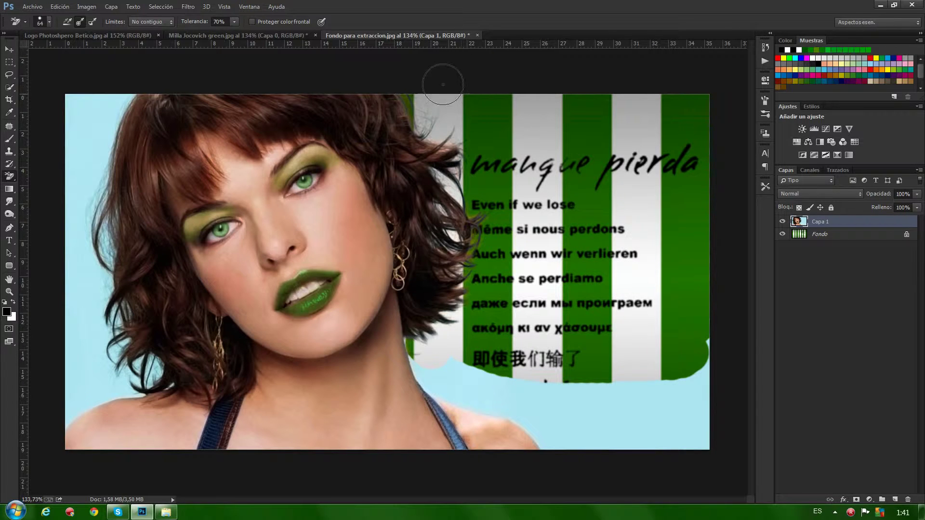
mouse_move(107, 103)
mouse_down()
mouse_move(114, 96)
mouse_move(81, 227)
mouse_move(99, 208)
mouse_move(82, 219)
mouse_move(104, 239)
mouse_move(72, 154)
mouse_move(77, 96)
mouse_move(71, 180)
mouse_move(58, 203)
mouse_move(72, 116)
mouse_move(102, 96)
mouse_move(66, 230)
mouse_move(77, 260)
mouse_move(104, 239)
mouse_move(91, 294)
mouse_move(62, 277)
mouse_up()
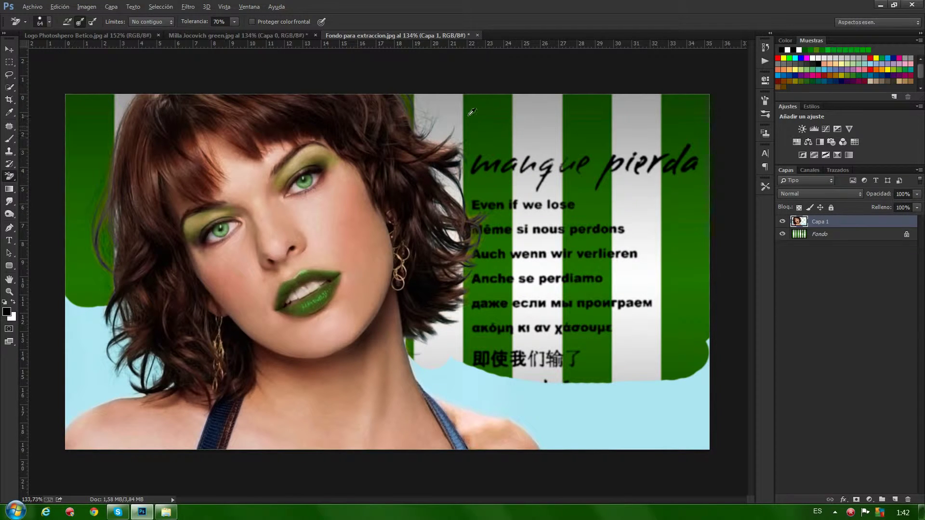
scroll(472, 112, up, 1)
scroll(467, 114, up, 1)
scroll(460, 115, up, 1)
scroll(451, 119, up, 2)
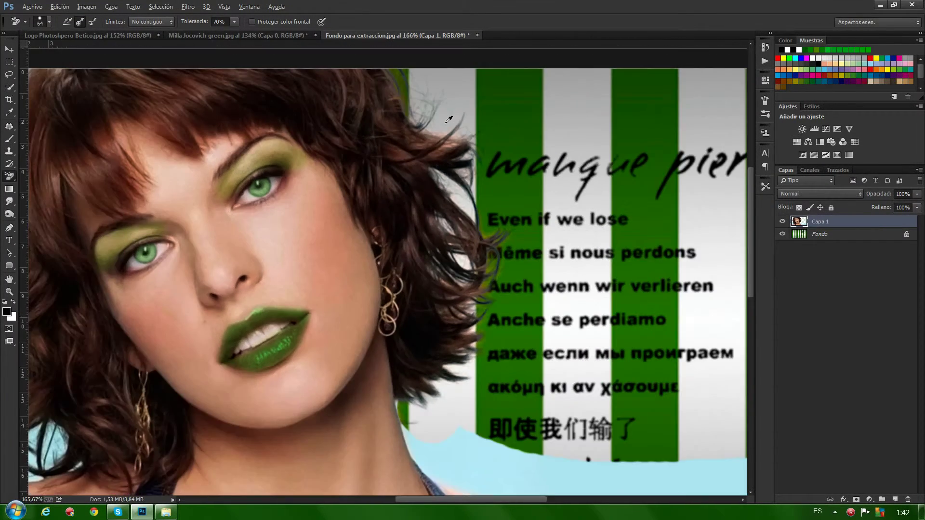
scroll(448, 119, down, 1)
scroll(448, 119, down, 1)
scroll(448, 119, down, 1)
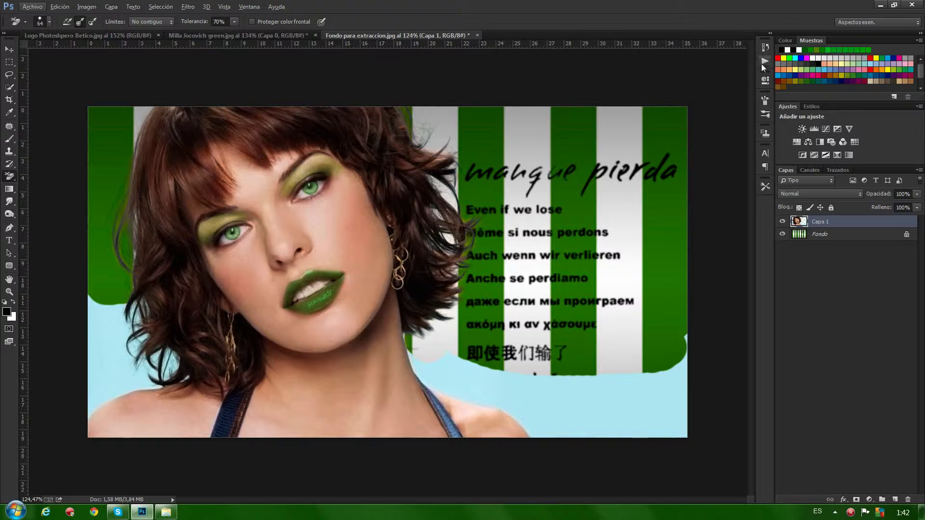
- Revert to the 'Mover' history state, undoing all the eraser strokes
click(766, 47)
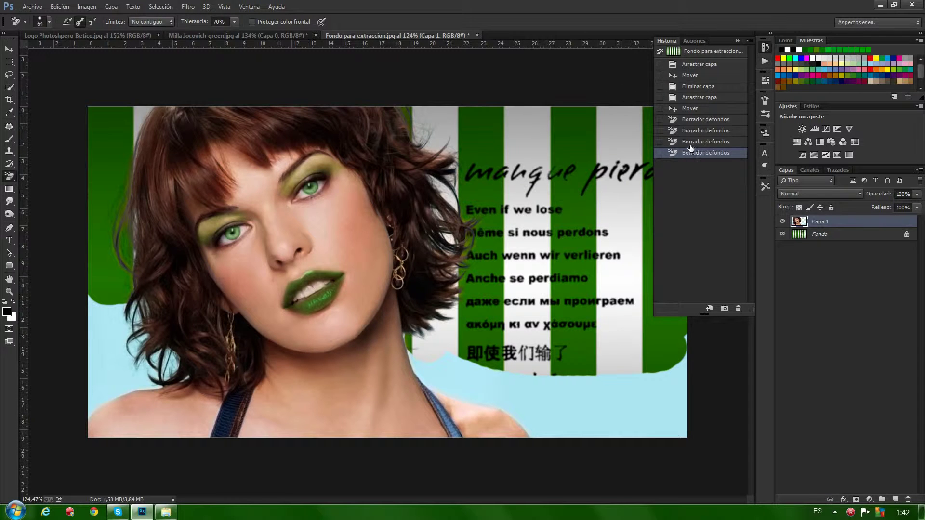
click(691, 98)
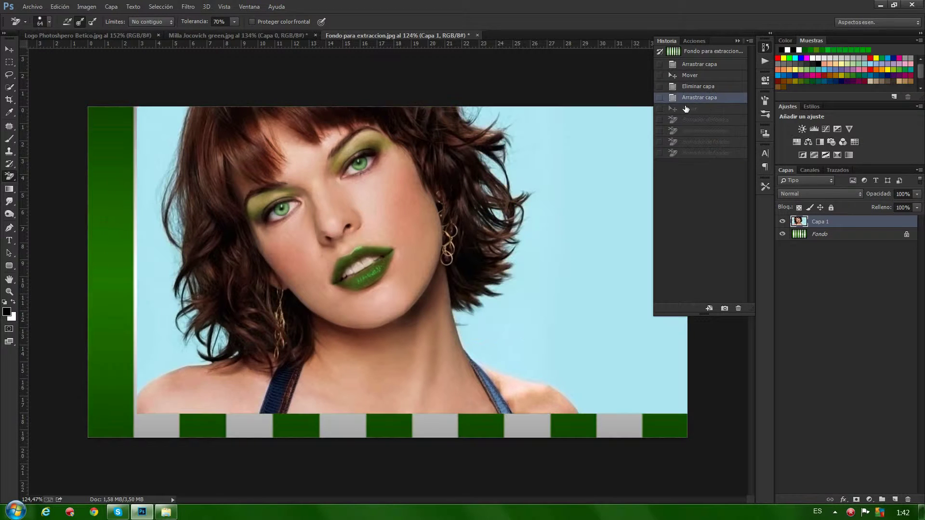
click(686, 110)
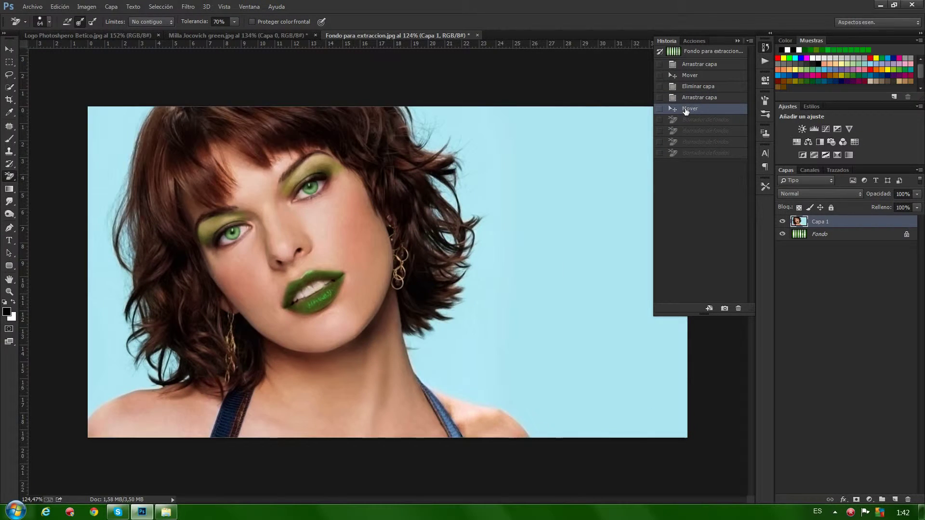
click(735, 40)
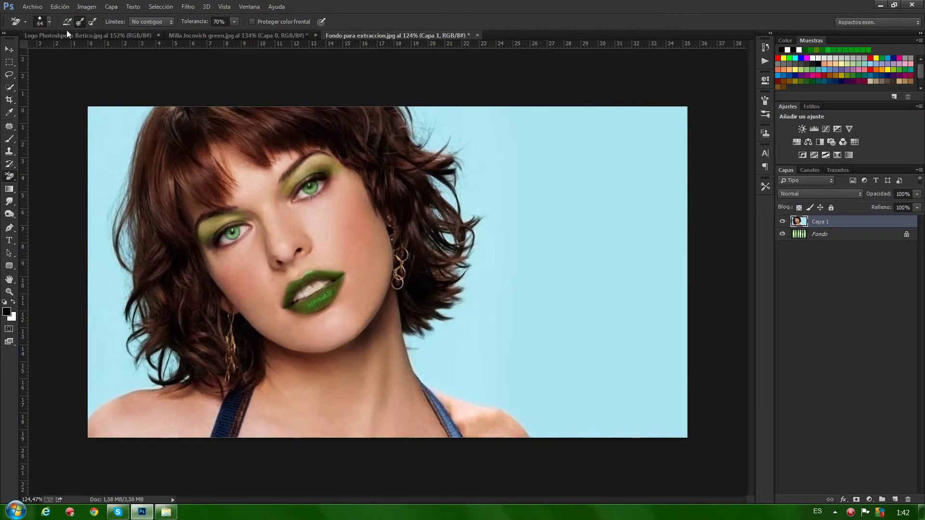
- Quick-select the woman's shoulders, neck and chin
click(9, 88)
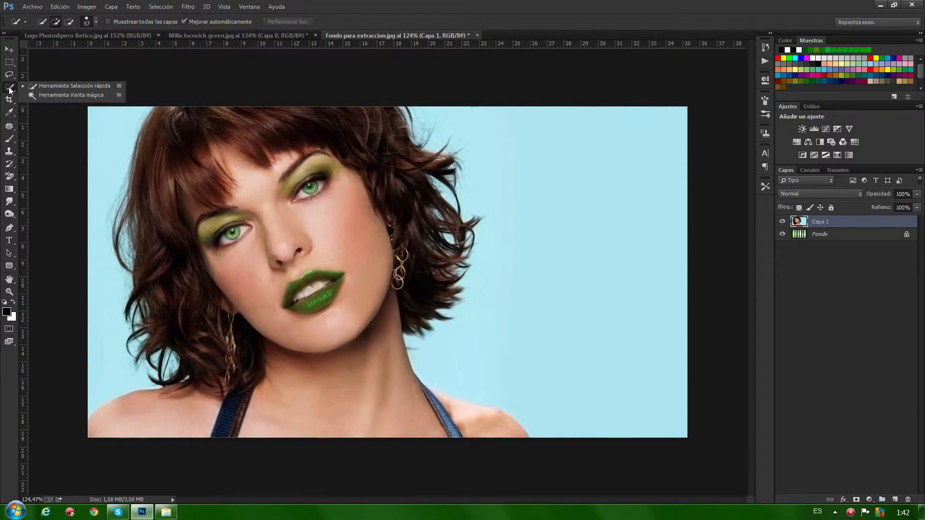
click(57, 86)
mouse_move(103, 436)
mouse_down()
mouse_move(117, 420)
mouse_move(298, 420)
mouse_up()
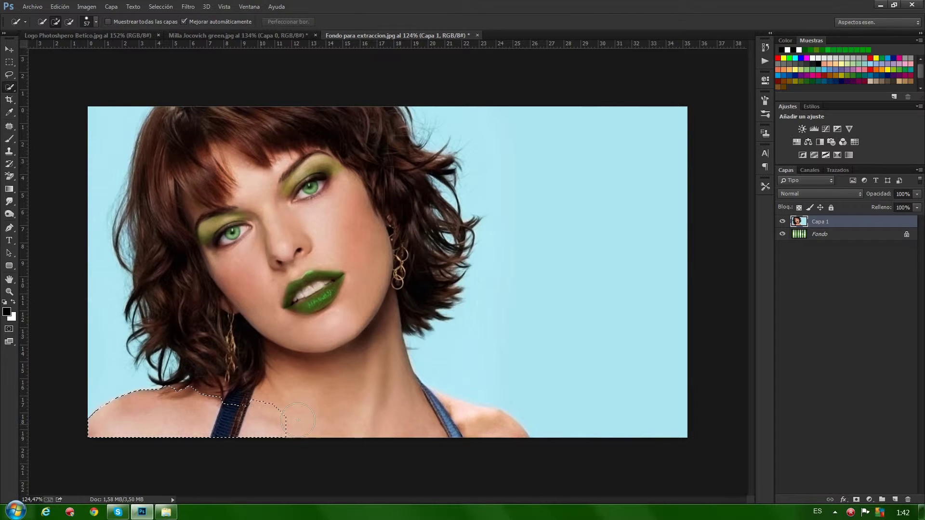
drag(387, 419, 472, 426)
drag(414, 408, 400, 407)
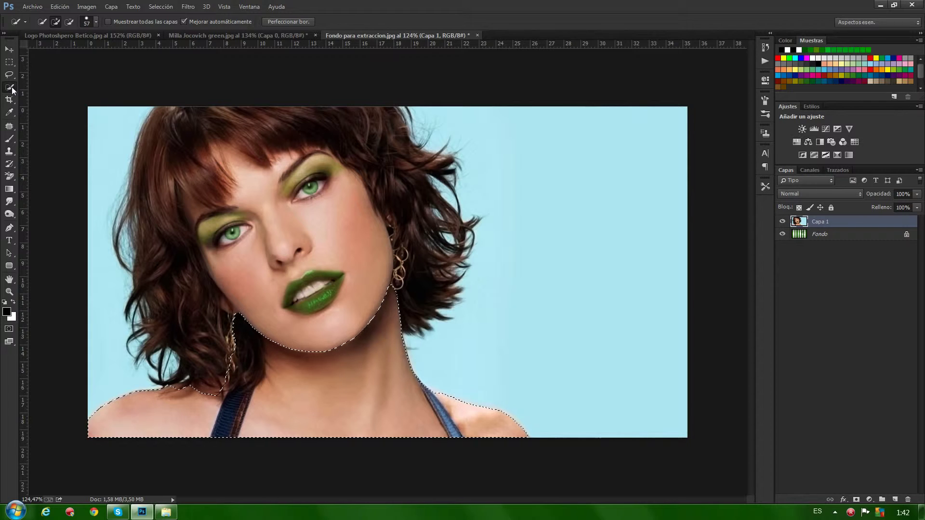
- Add a freehand lasso outline around the hair and shoulder to the selection
drag(8, 75, 50, 72)
click(50, 72)
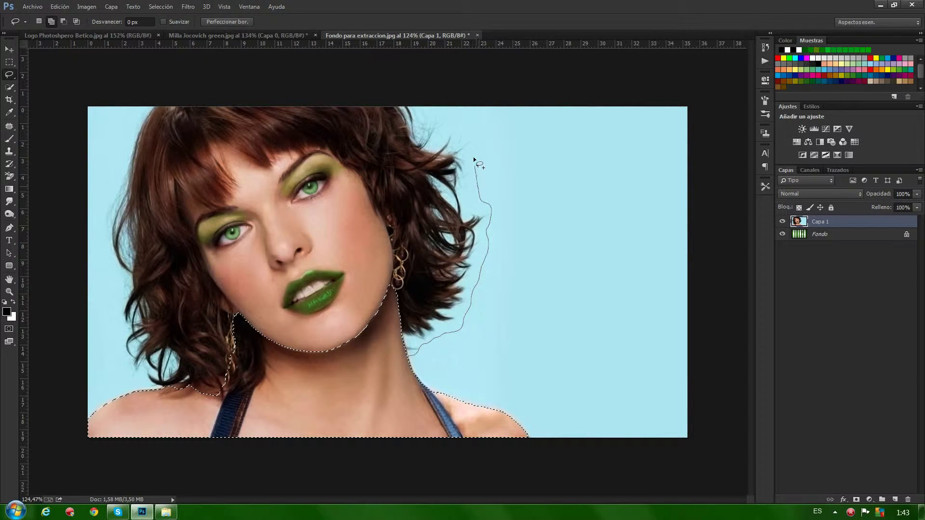
drag(446, 111, 139, 103)
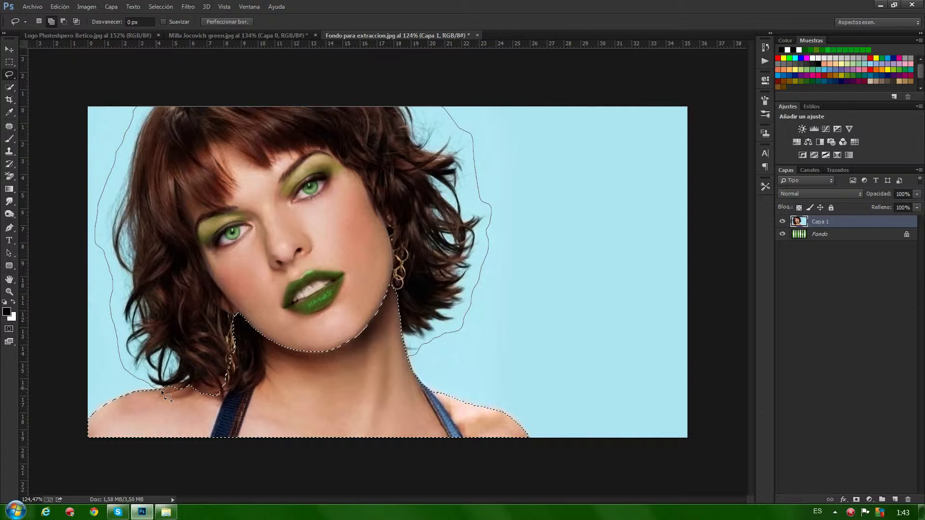
drag(164, 387, 170, 381)
mouse_move(204, 414)
mouse_down()
mouse_move(223, 362)
mouse_move(201, 362)
mouse_up()
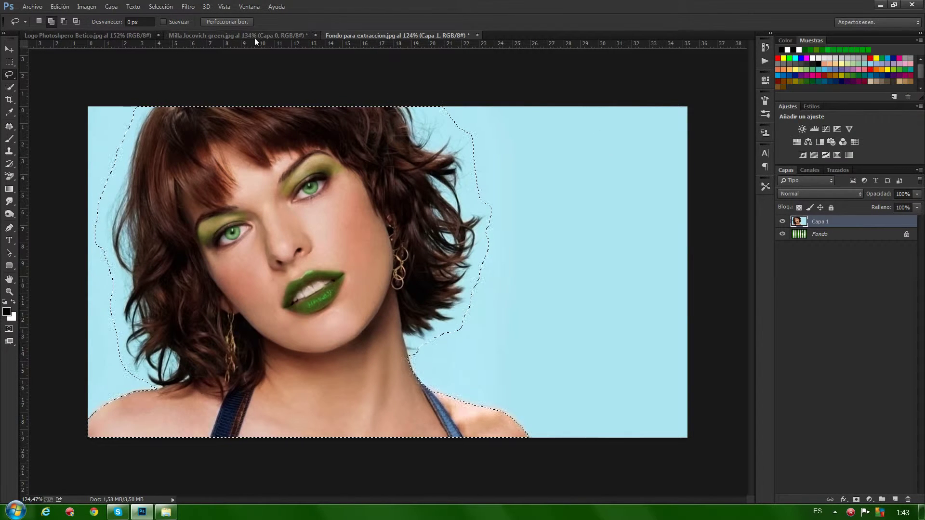
- Open Refine Edge with the On Black view and the Refine Radius Tool
click(228, 21)
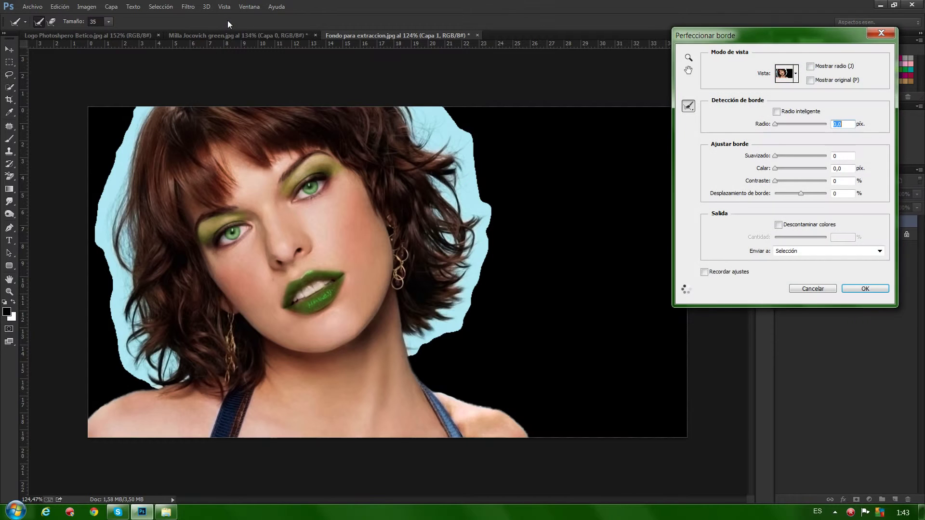
click(787, 73)
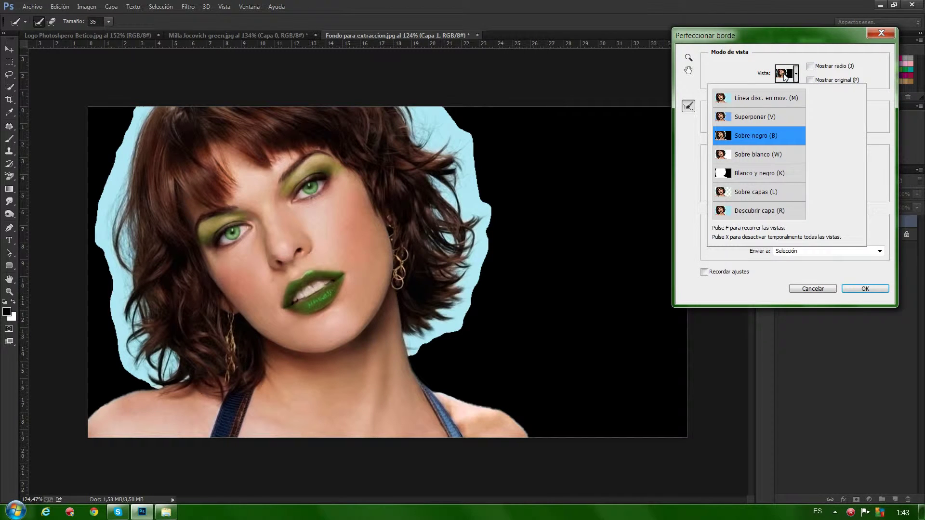
click(784, 74)
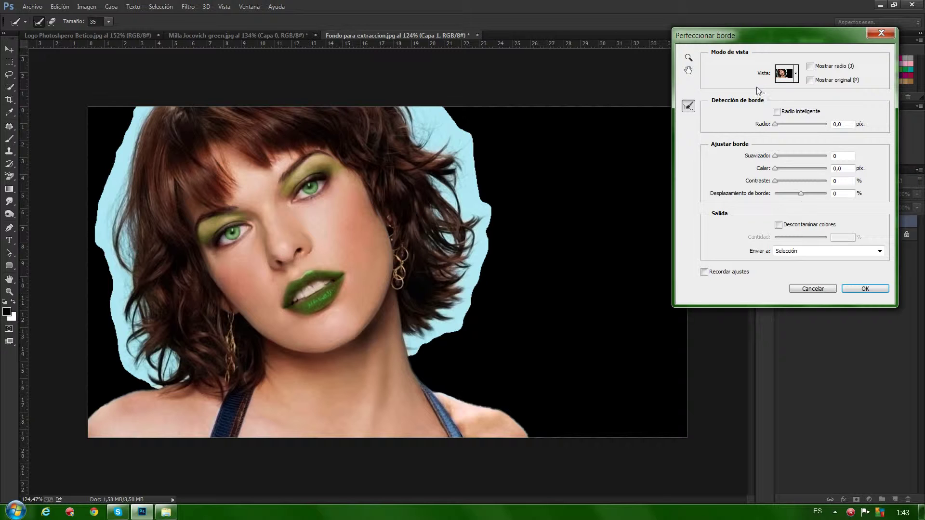
click(690, 107)
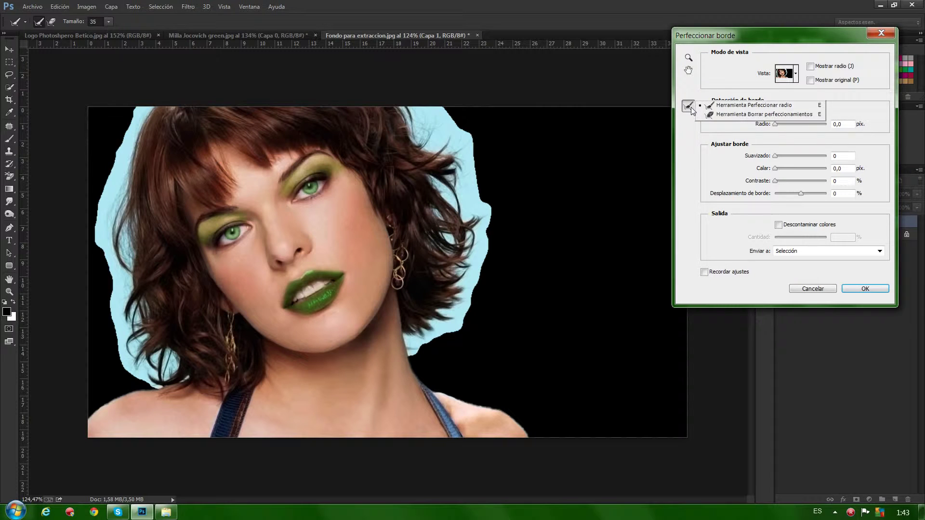
click(725, 108)
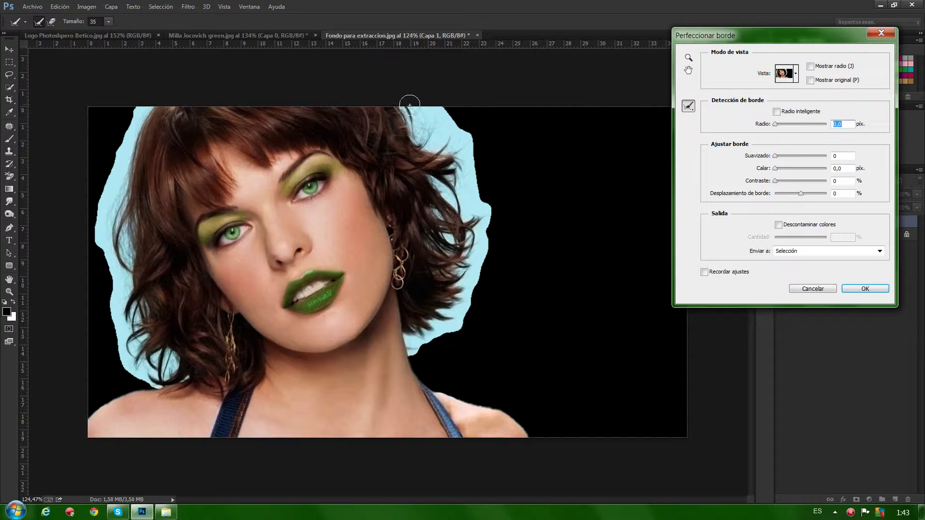
- Paint refinement over the hair strands on the right side and neck
mouse_move(431, 107)
mouse_down()
mouse_move(465, 124)
mouse_move(435, 145)
mouse_move(500, 160)
mouse_up()
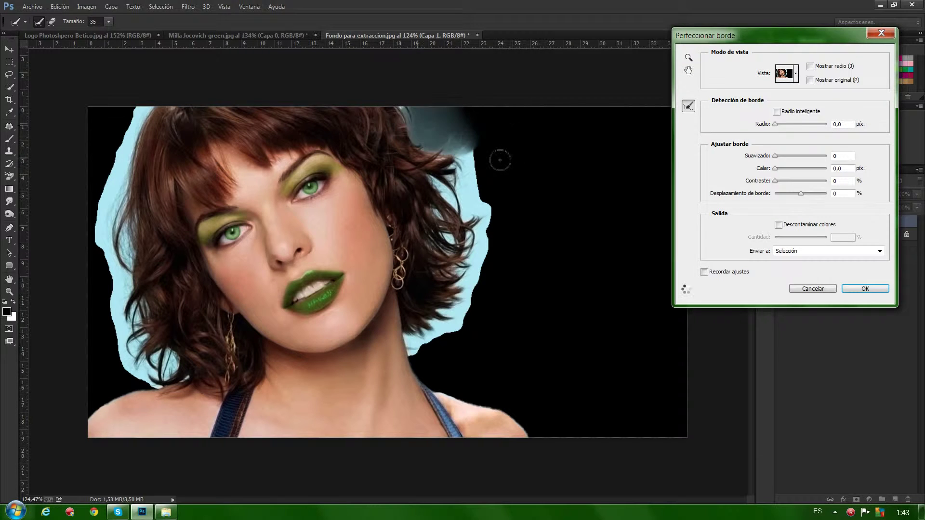
drag(407, 110, 448, 182)
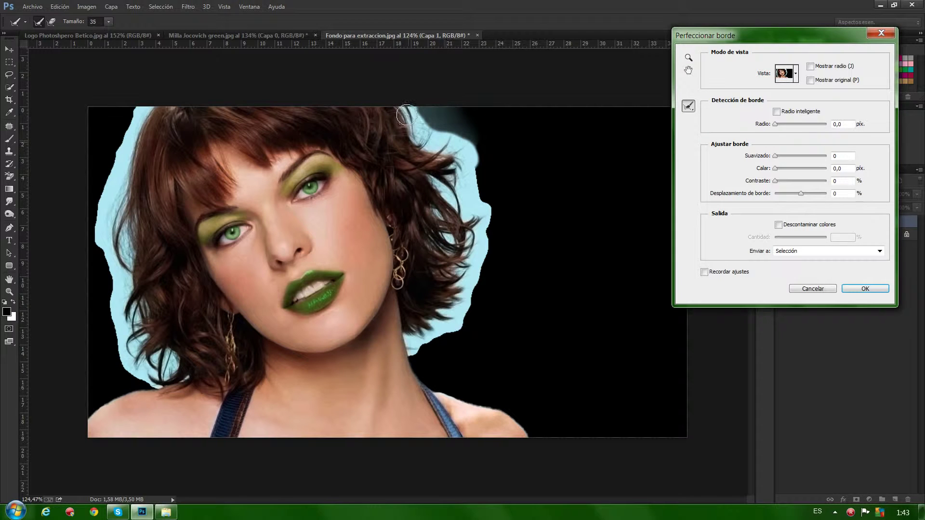
drag(464, 154, 520, 148)
mouse_move(436, 178)
mouse_down()
mouse_move(448, 198)
mouse_move(466, 293)
mouse_move(455, 288)
mouse_up()
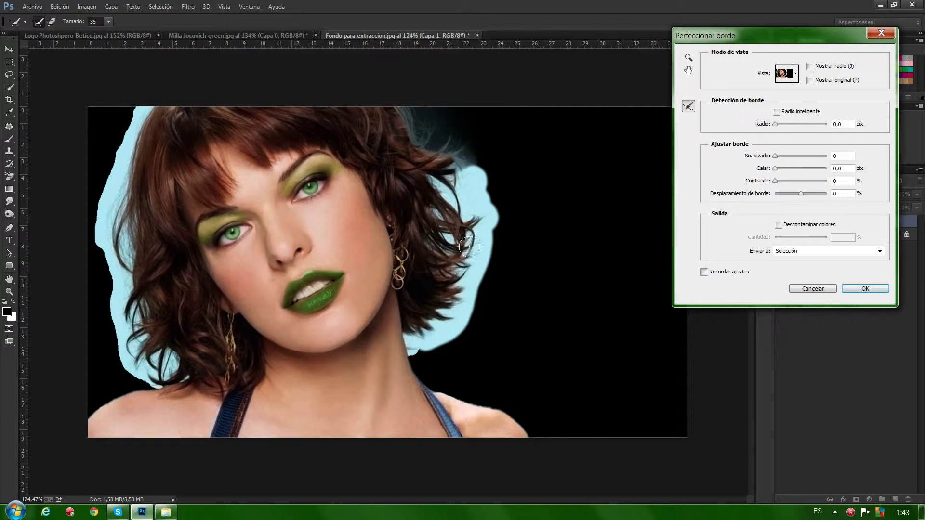
drag(457, 205, 439, 156)
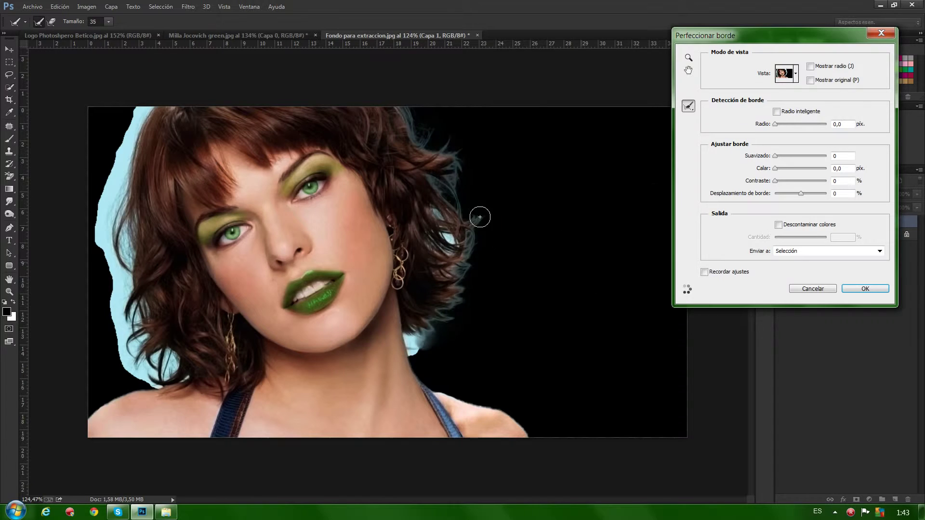
mouse_move(431, 347)
mouse_down()
mouse_move(421, 348)
mouse_move(447, 269)
mouse_move(441, 234)
mouse_move(463, 241)
mouse_move(469, 212)
mouse_move(409, 110)
mouse_move(490, 72)
mouse_up()
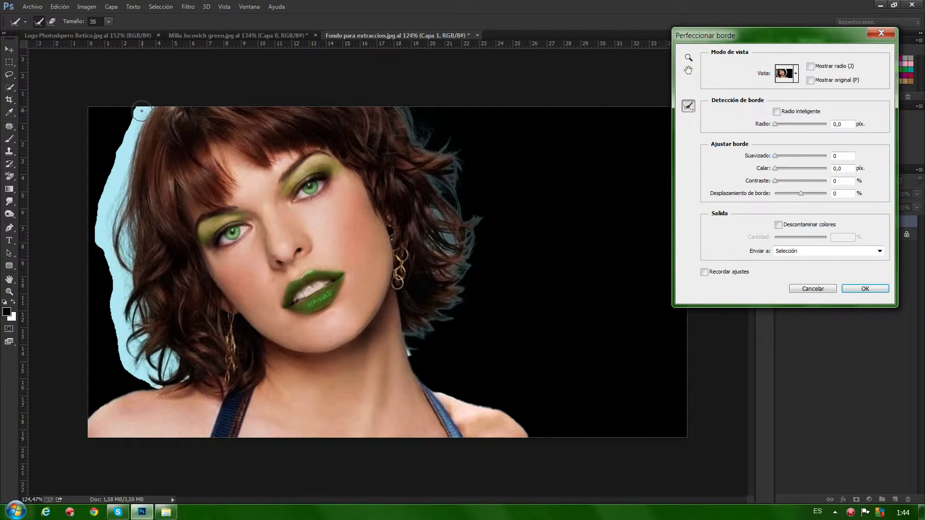
- Paint refinement along the left hair edge and curls, touching up the right side
mouse_move(141, 111)
mouse_down()
mouse_move(116, 173)
mouse_move(134, 126)
mouse_move(115, 216)
mouse_up()
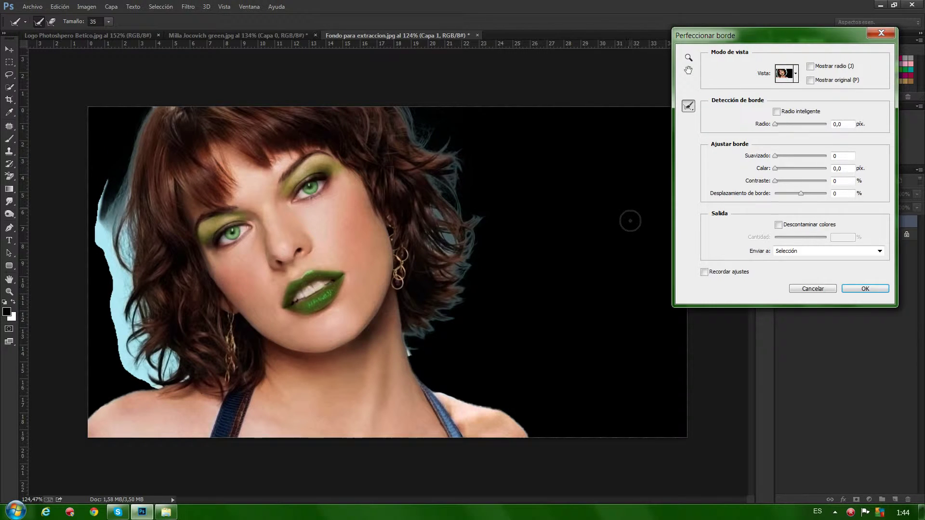
drag(122, 218, 124, 257)
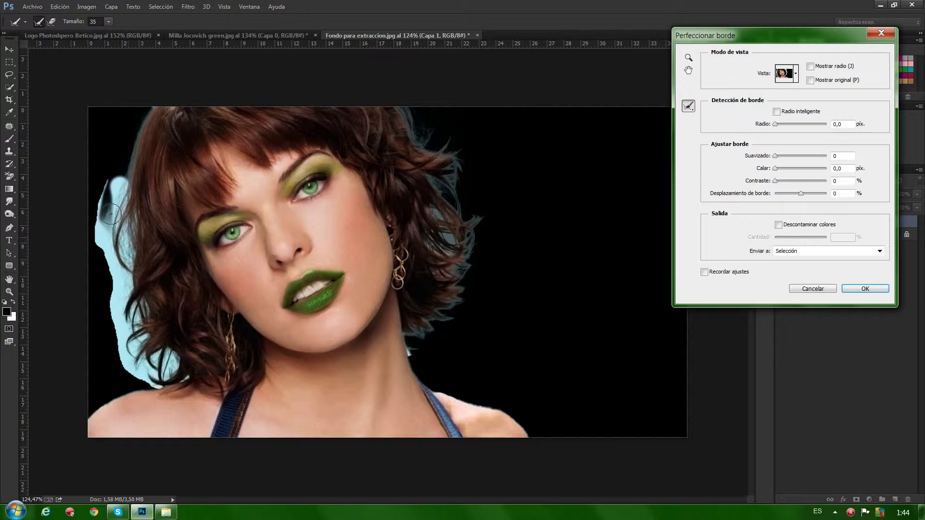
mouse_move(111, 214)
mouse_down()
mouse_move(104, 202)
mouse_move(115, 179)
mouse_move(123, 290)
mouse_up()
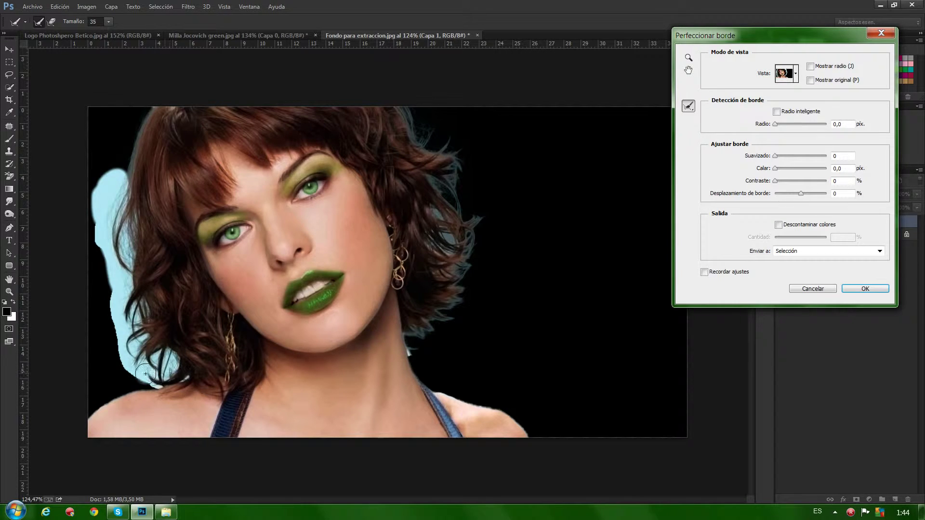
mouse_move(145, 374)
mouse_down()
mouse_move(121, 339)
mouse_move(102, 275)
mouse_move(96, 217)
mouse_move(118, 153)
mouse_up()
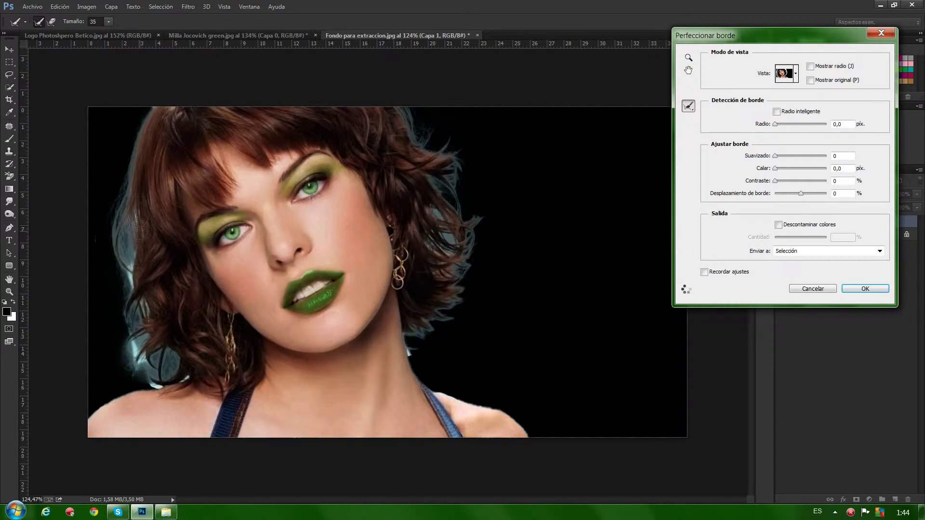
drag(138, 231, 153, 375)
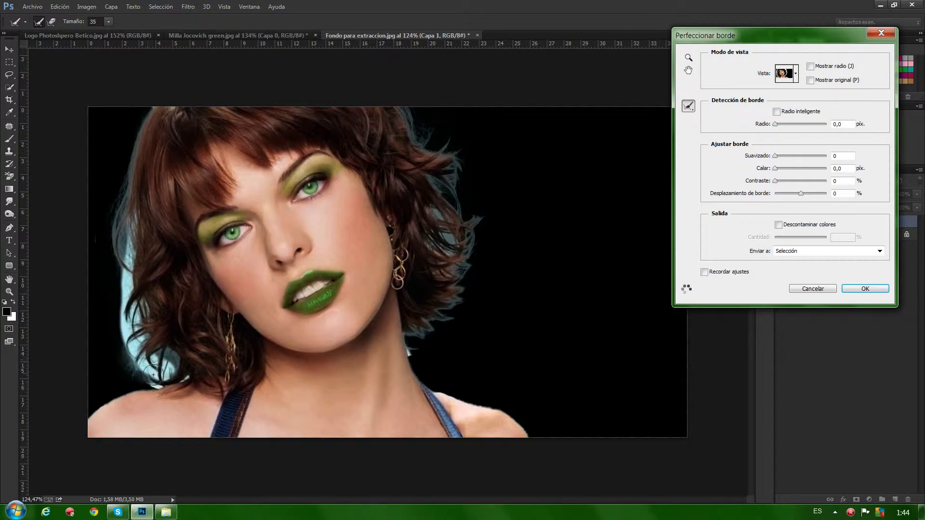
drag(153, 375, 195, 359)
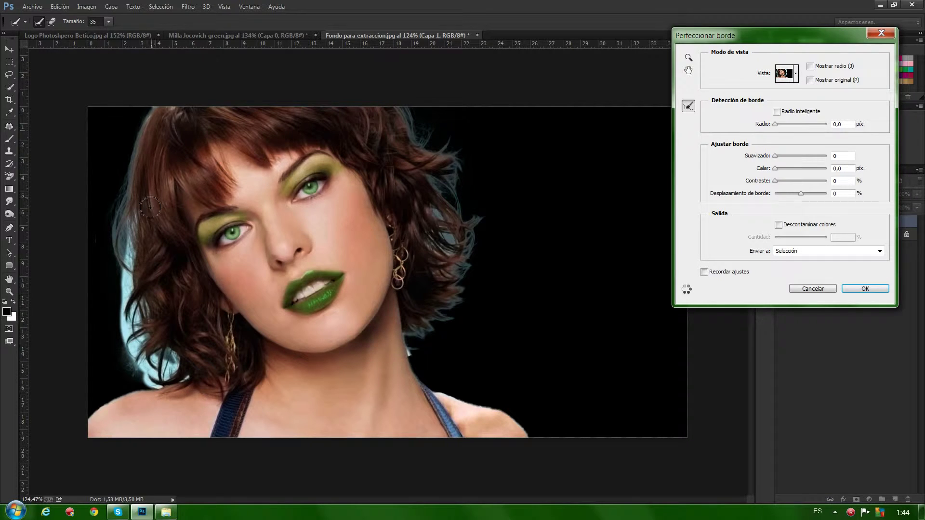
drag(149, 275, 183, 372)
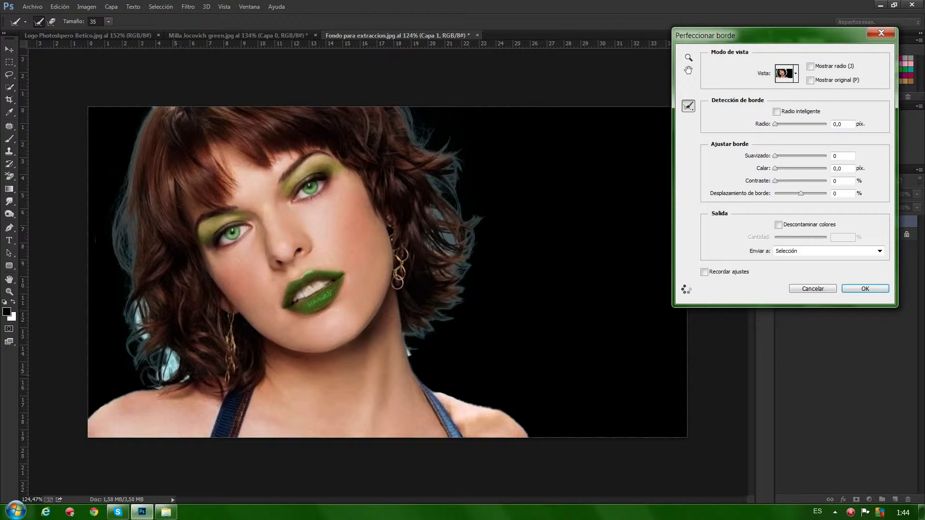
mouse_move(184, 372)
mouse_down()
mouse_move(126, 183)
mouse_move(147, 112)
mouse_up()
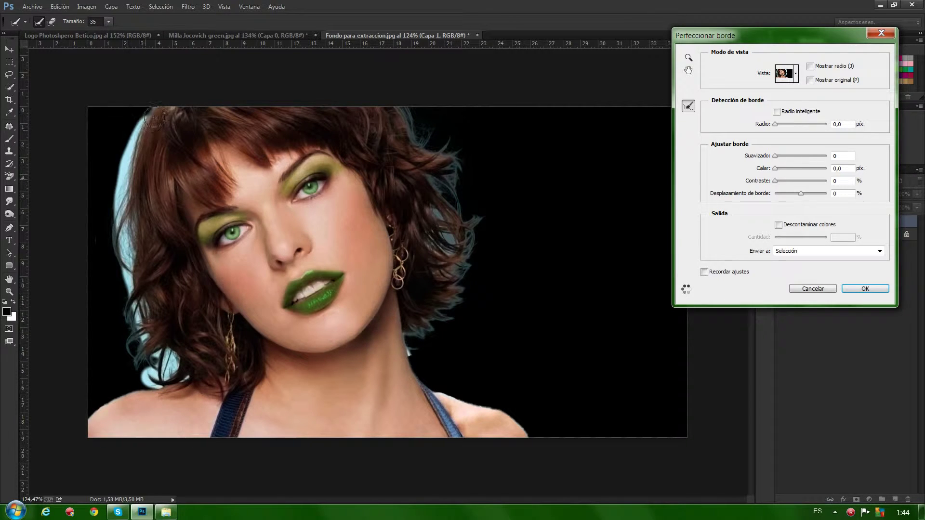
mouse_move(103, 230)
mouse_down()
mouse_move(187, 108)
mouse_move(445, 217)
mouse_move(432, 322)
mouse_move(461, 302)
mouse_up()
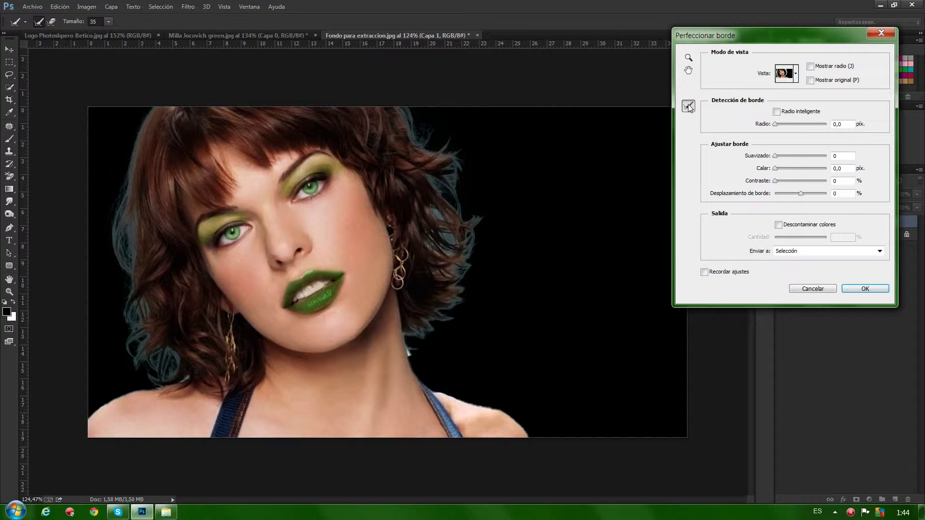
mouse_move(453, 238)
mouse_down()
mouse_move(462, 254)
mouse_move(443, 128)
mouse_move(423, 323)
mouse_move(464, 210)
mouse_up()
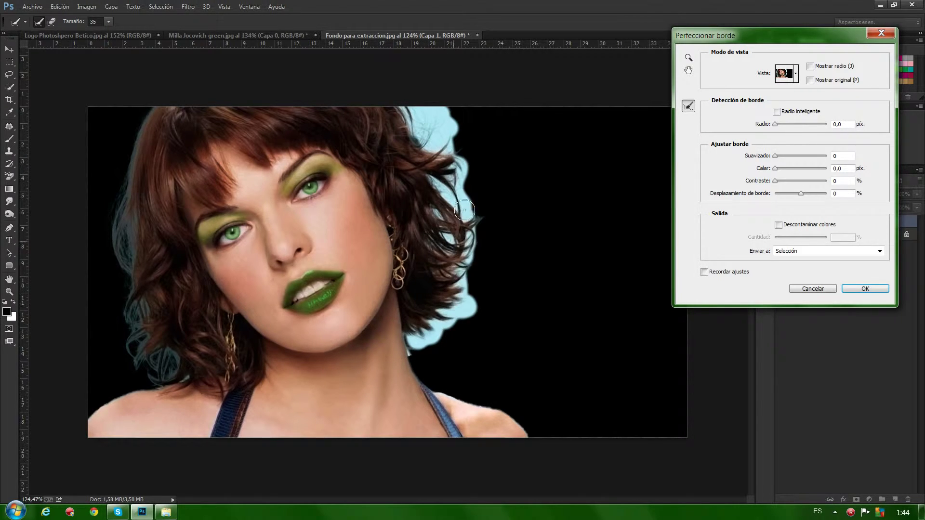
mouse_move(129, 140)
mouse_down()
mouse_move(124, 232)
mouse_move(155, 362)
mouse_move(131, 193)
mouse_up()
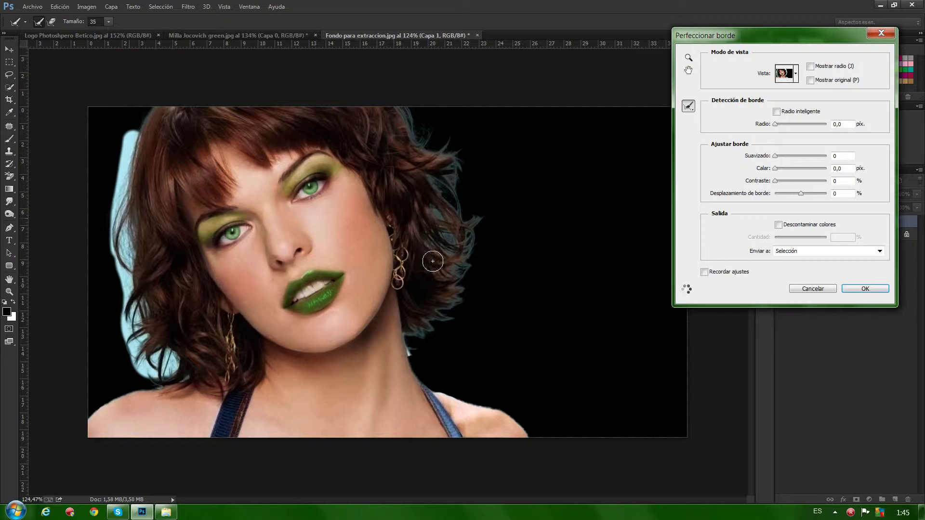
- Output the refined selection with Decontaminate Colors at 73% to a new layer
click(778, 225)
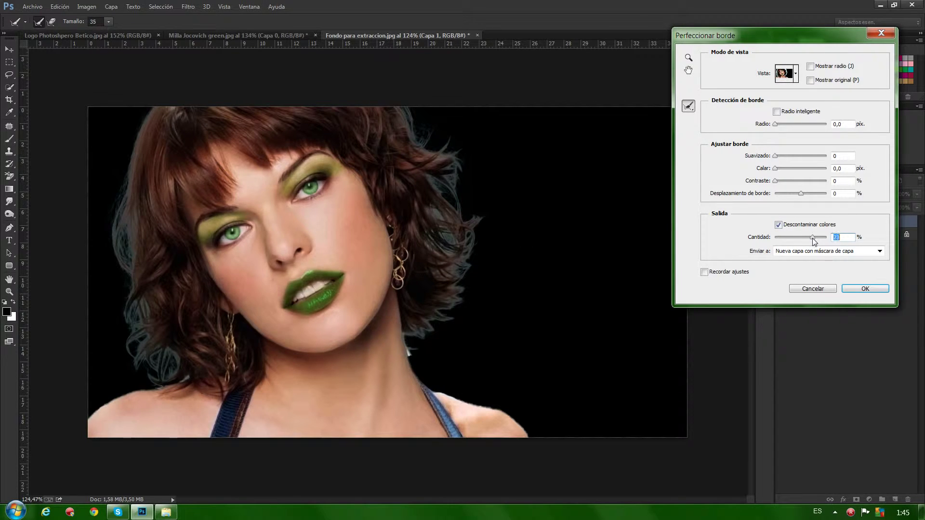
click(879, 251)
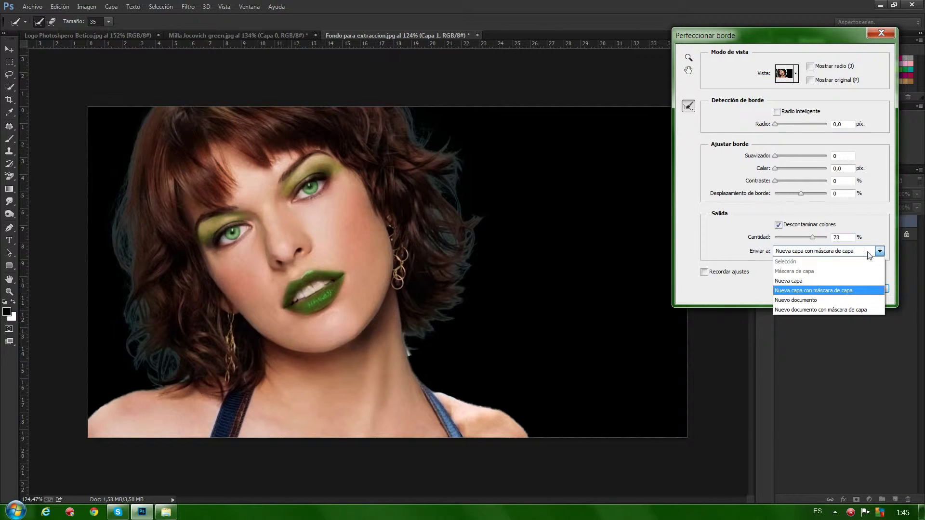
click(798, 282)
click(863, 289)
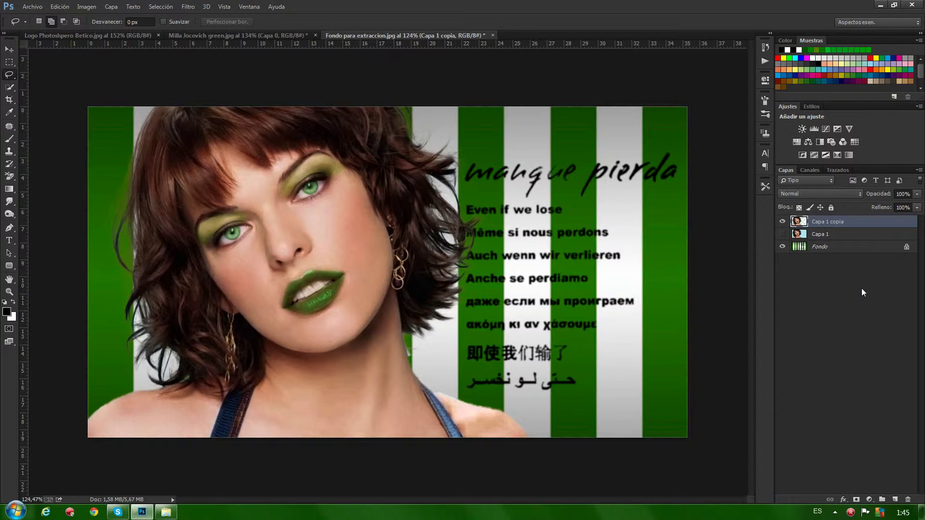
- Hide Fondo and Capa 1 copia, show Capa 1, and make it the active layer
click(782, 247)
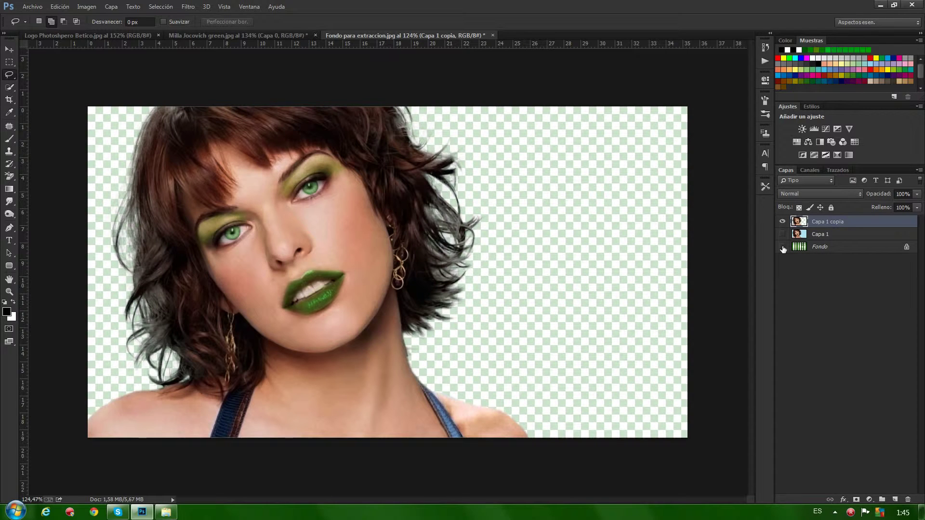
click(782, 247)
click(783, 248)
click(783, 235)
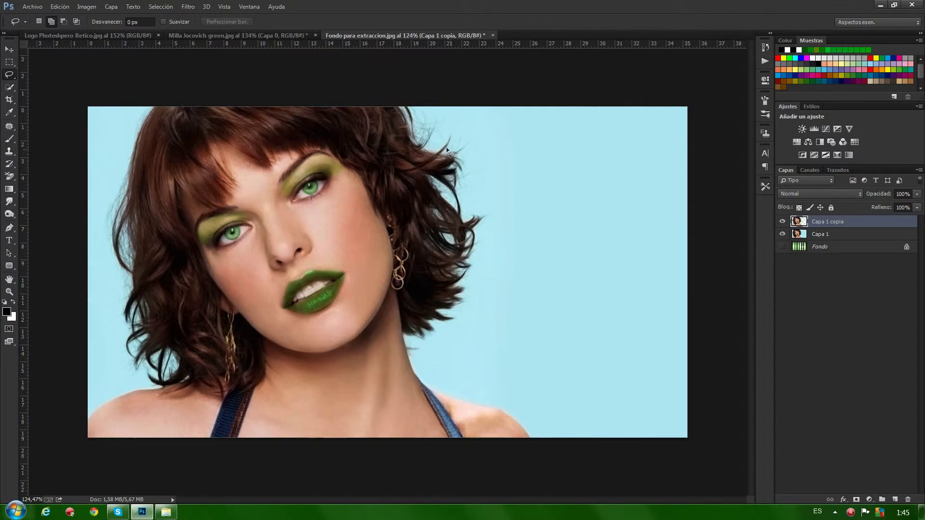
click(783, 234)
click(782, 234)
click(783, 223)
click(799, 235)
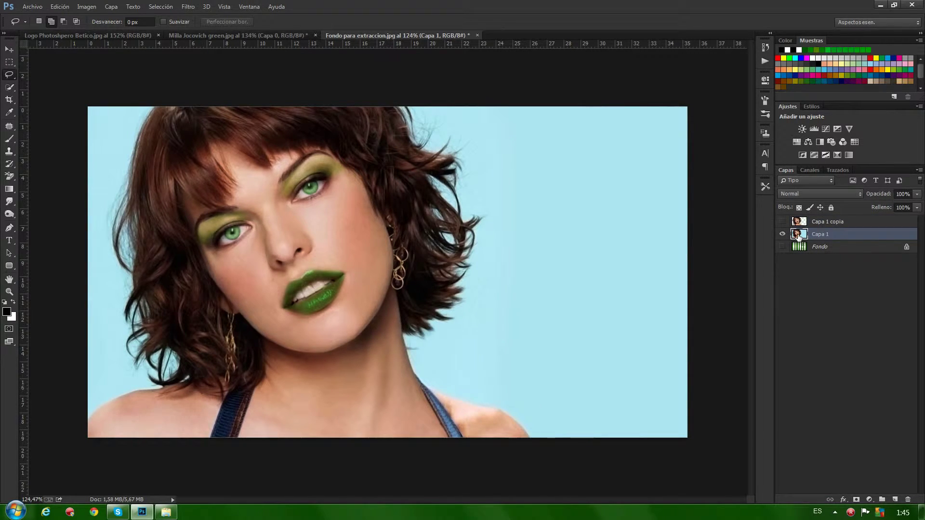
- Compare the Rojo, Verde and Azul channels, then duplicate Rojo as Rojo copia
click(808, 170)
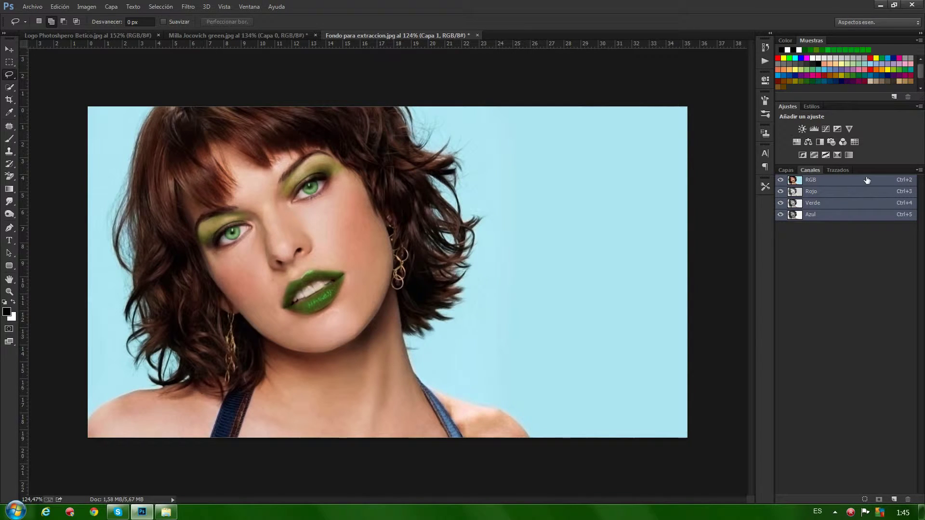
click(796, 193)
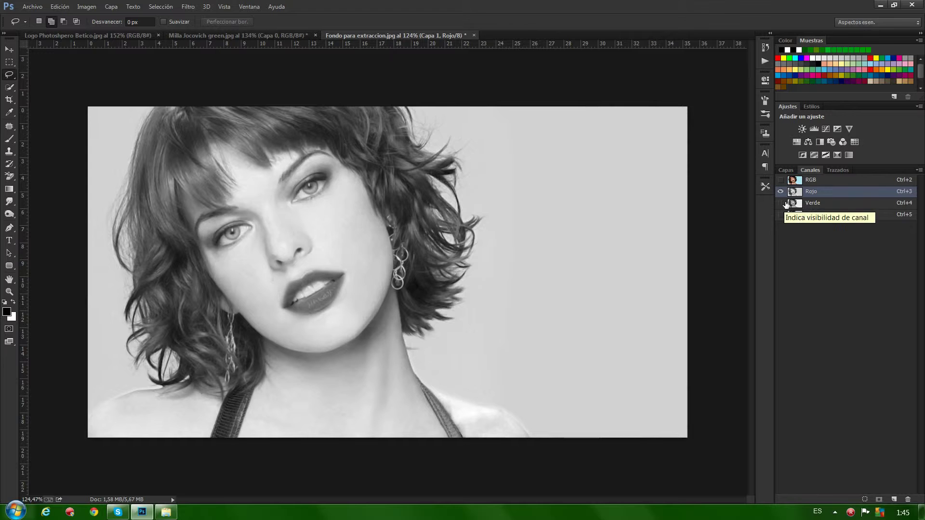
click(793, 204)
click(793, 217)
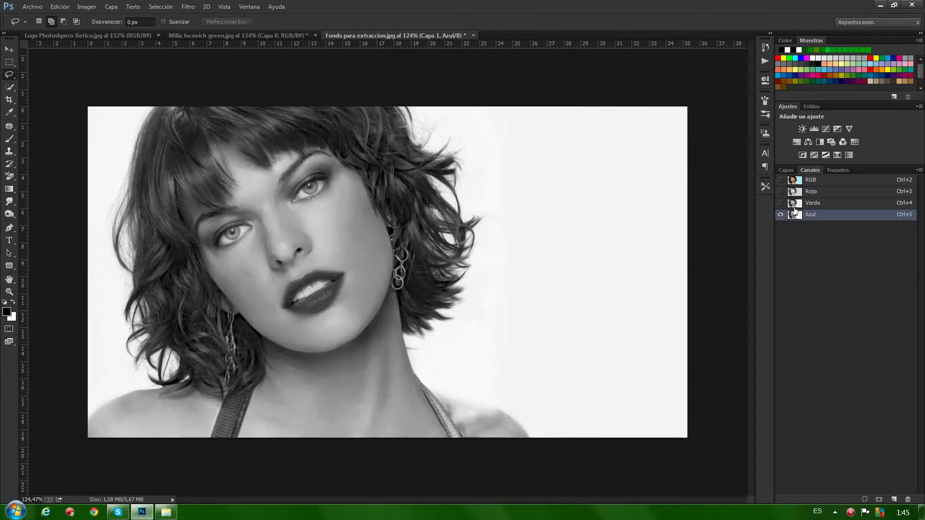
click(794, 206)
click(795, 192)
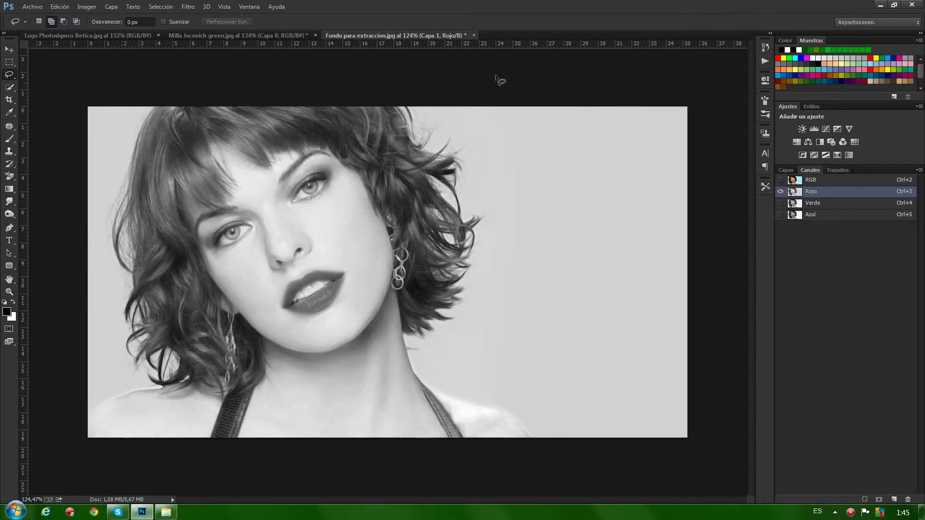
click(793, 208)
click(796, 215)
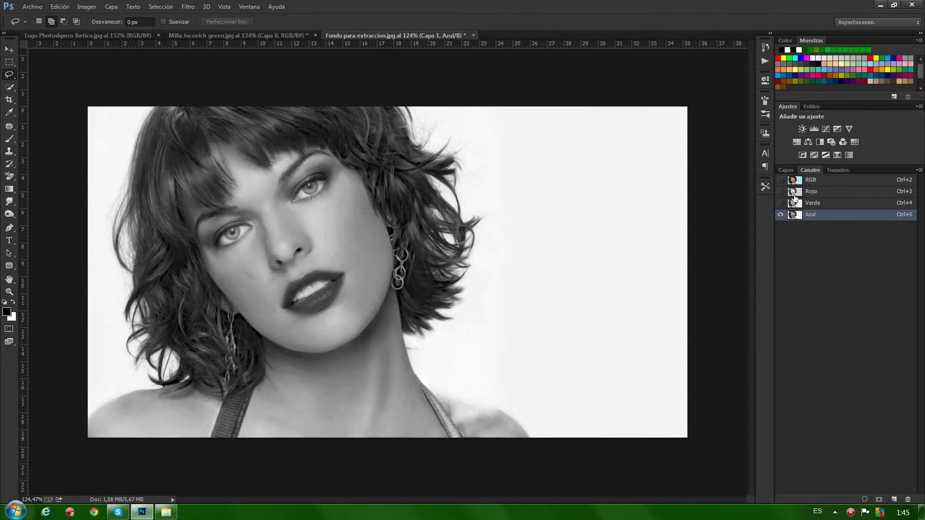
click(795, 193)
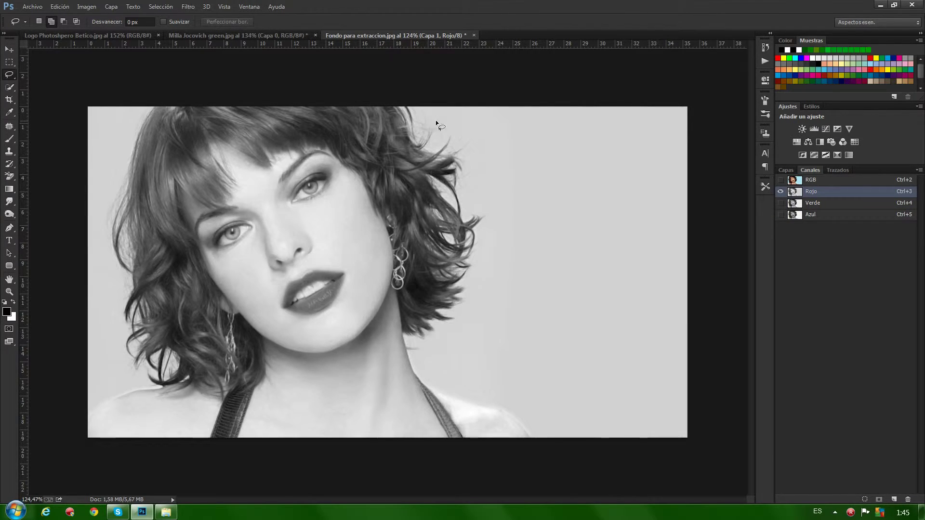
drag(798, 193, 894, 498)
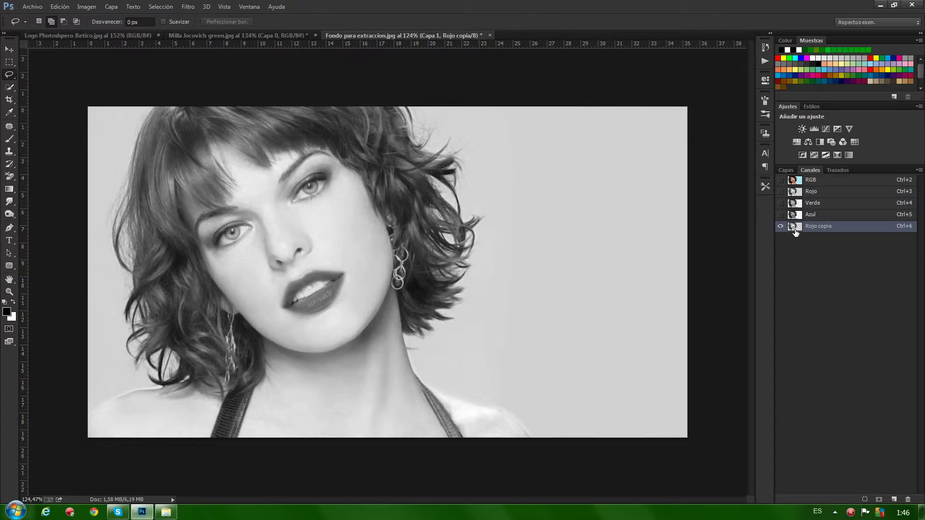
drag(796, 233, 797, 235)
- Apply Levels to Rojo copia with black input 57 and white input 208
key(ctrl+l)
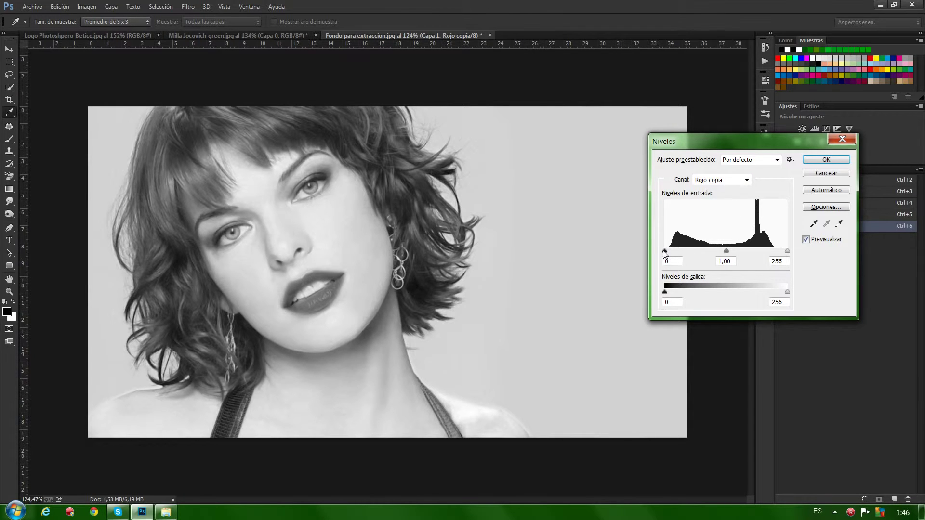
drag(665, 252, 684, 251)
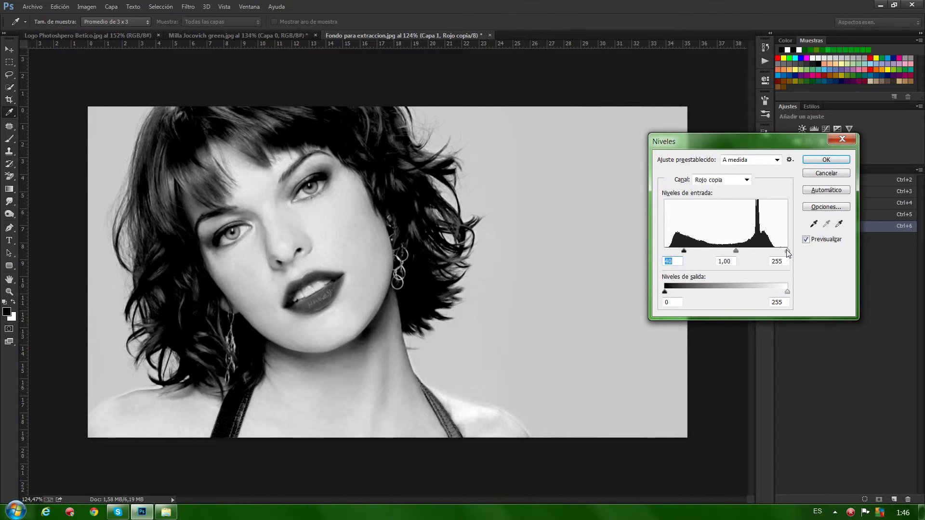
drag(787, 251, 765, 251)
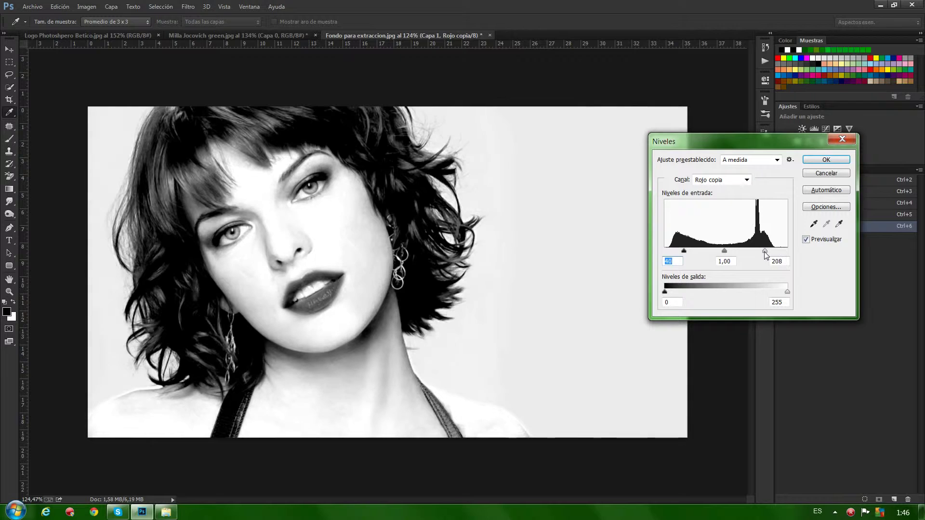
click(766, 252)
drag(685, 252, 692, 254)
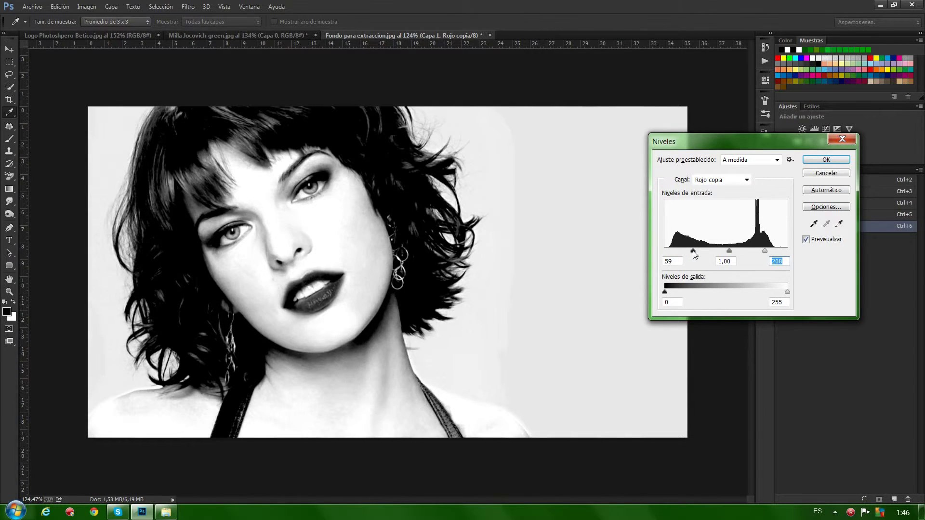
drag(696, 255, 692, 255)
click(826, 160)
key(l)
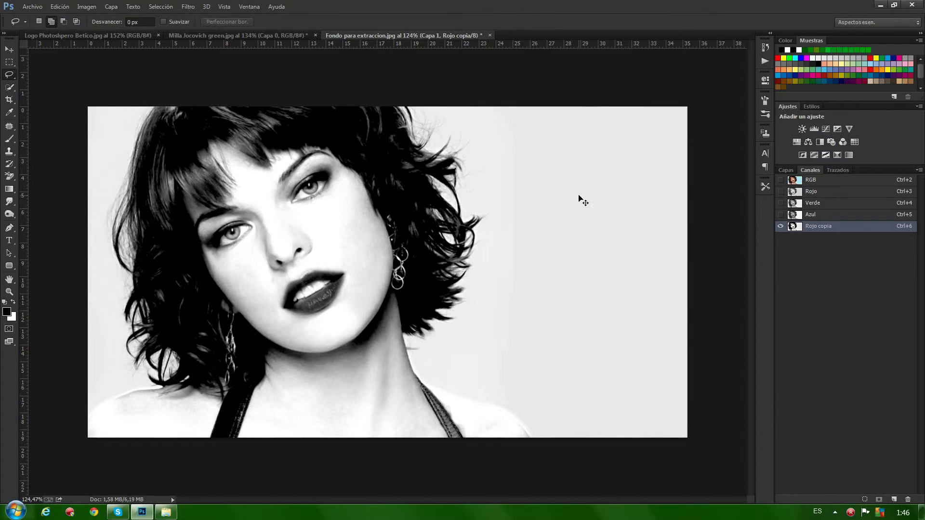
- Load the Rojo copia channel as an inverted selection and copy it to new layer Capa 2
ctrl+click(793, 228)
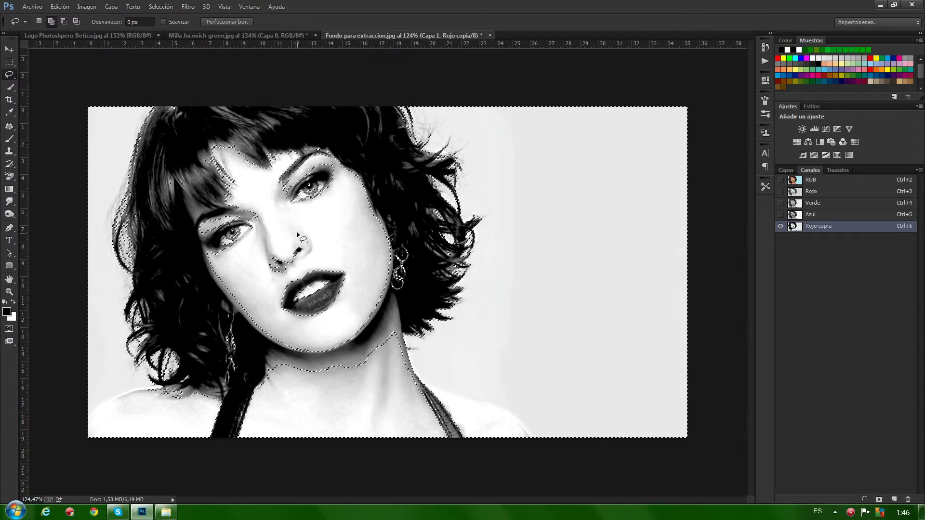
click(155, 8)
click(170, 56)
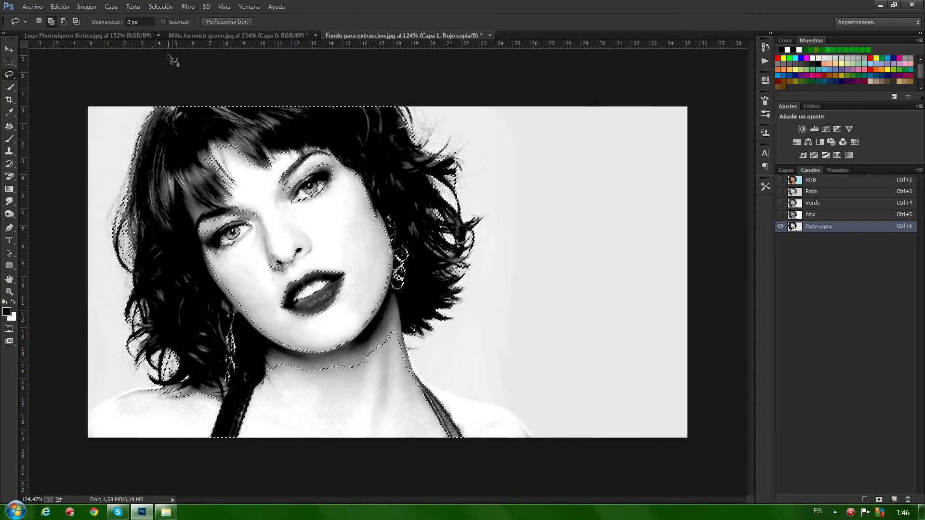
click(794, 182)
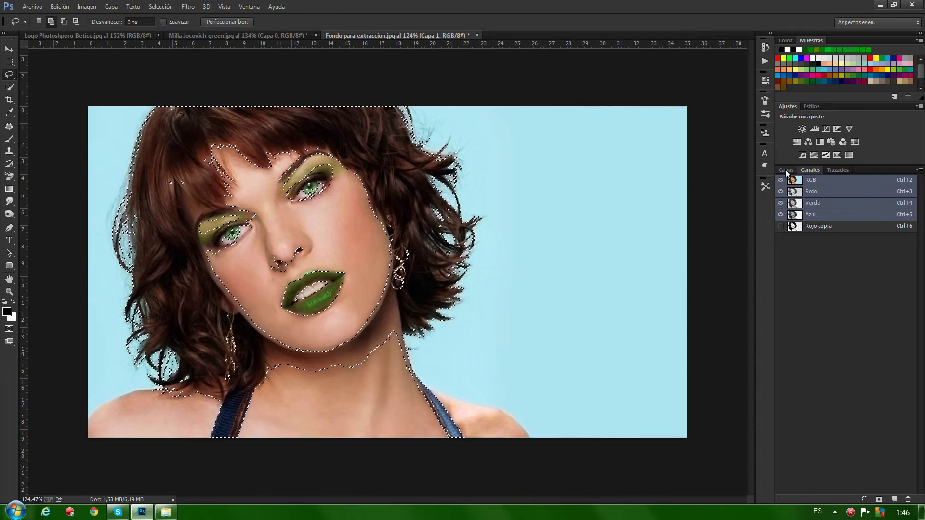
click(785, 170)
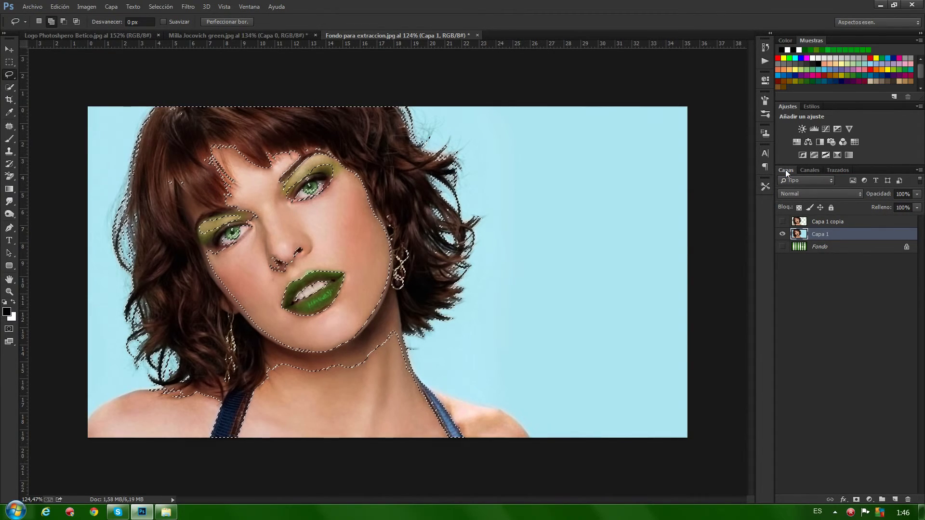
key(ctrl+j)
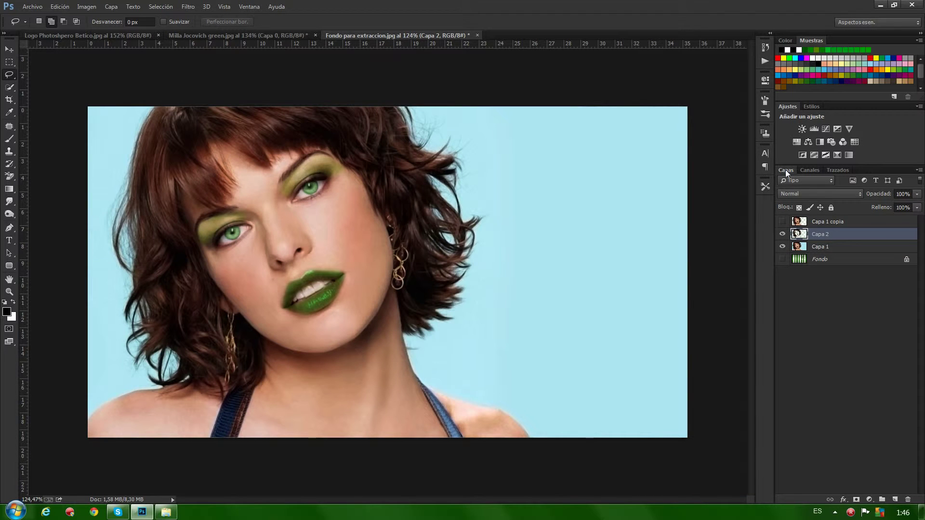
- Toggle visibility of Capa 1 and Capa 2 to compare the extracted hair edges
click(783, 246)
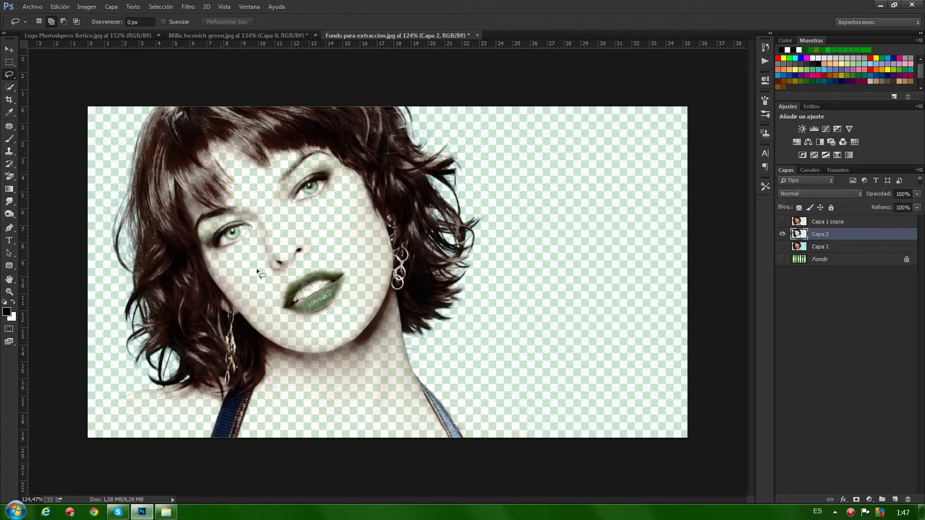
click(782, 221)
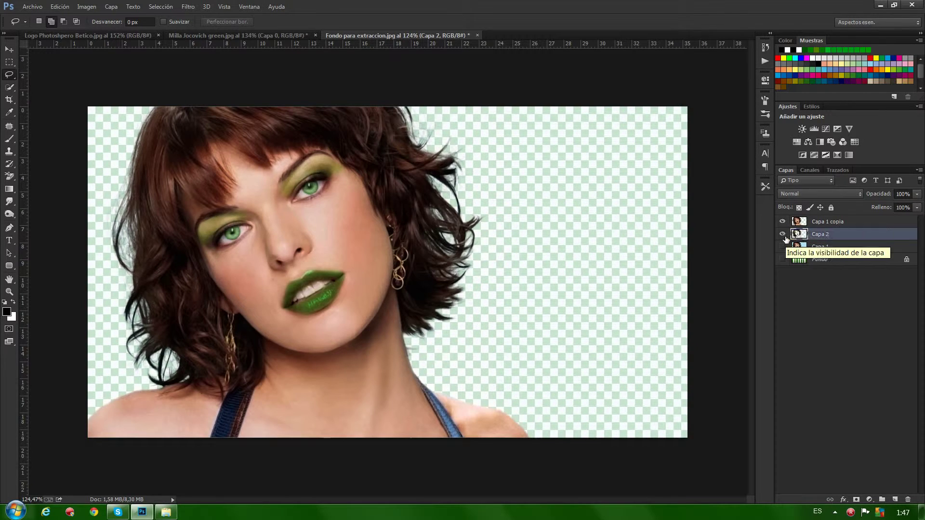
click(783, 235)
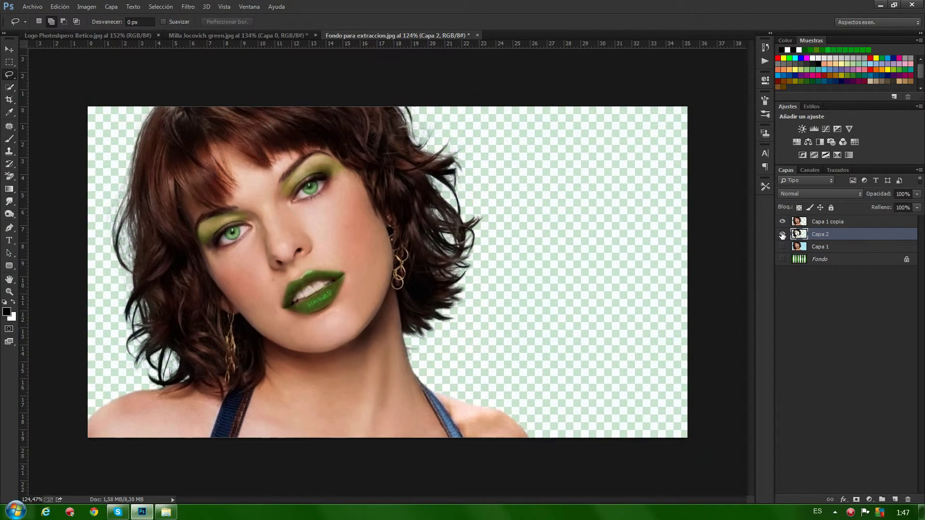
click(782, 235)
click(783, 235)
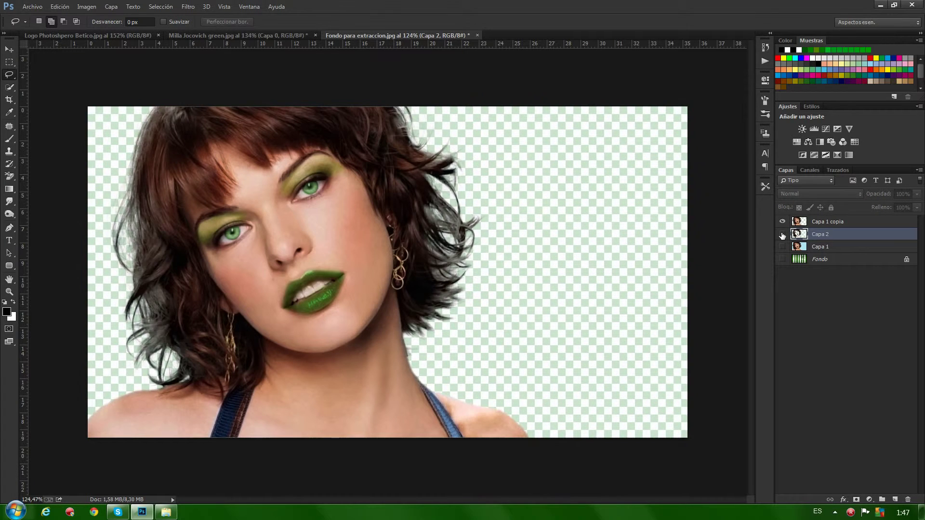
click(782, 235)
click(782, 235)
click(782, 235)
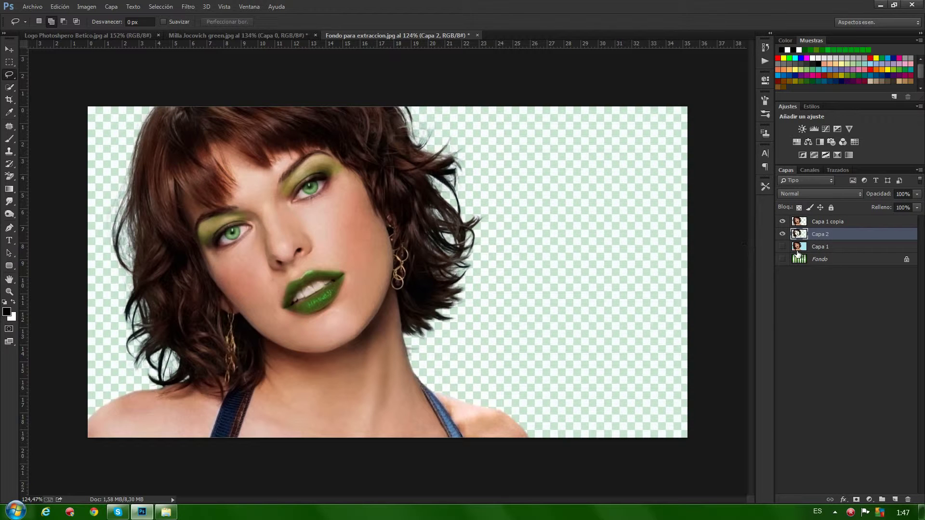
click(783, 246)
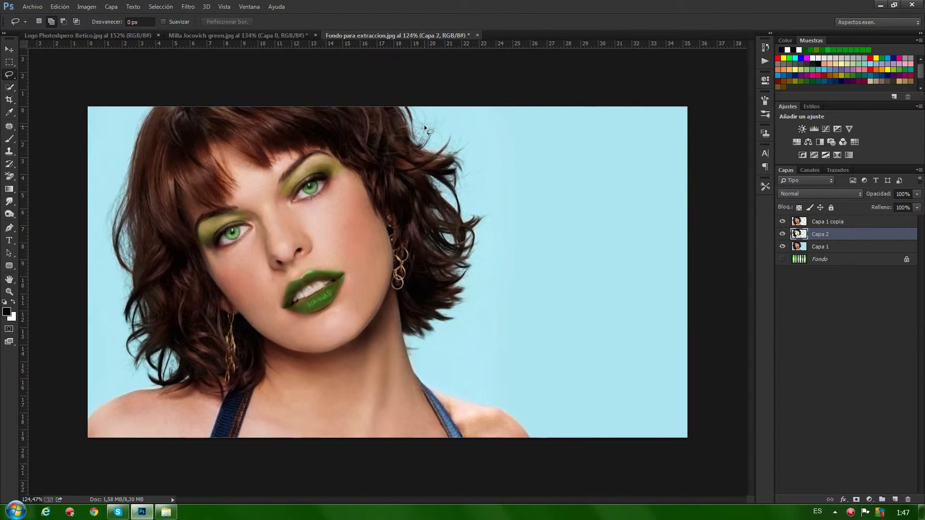
click(783, 246)
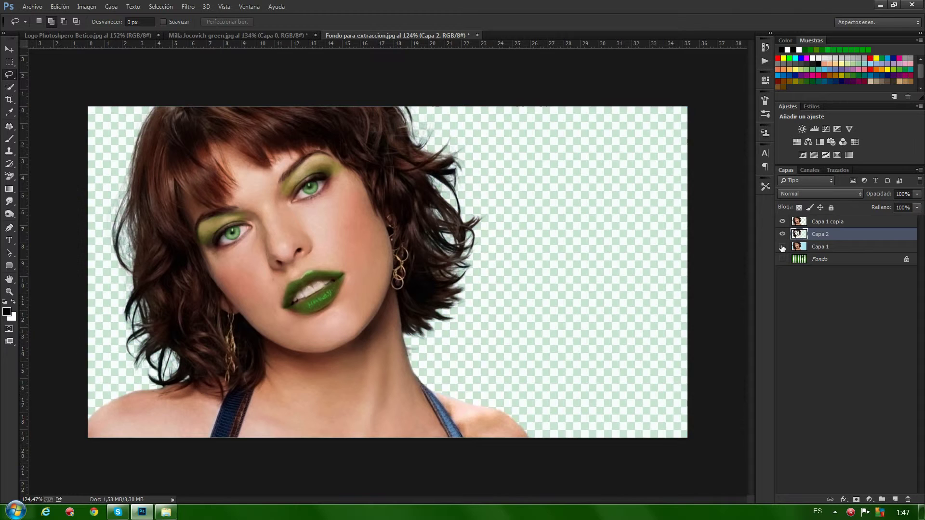
- Select Capa 1 copia and Capa 2 together in the Layers panel
click(859, 224)
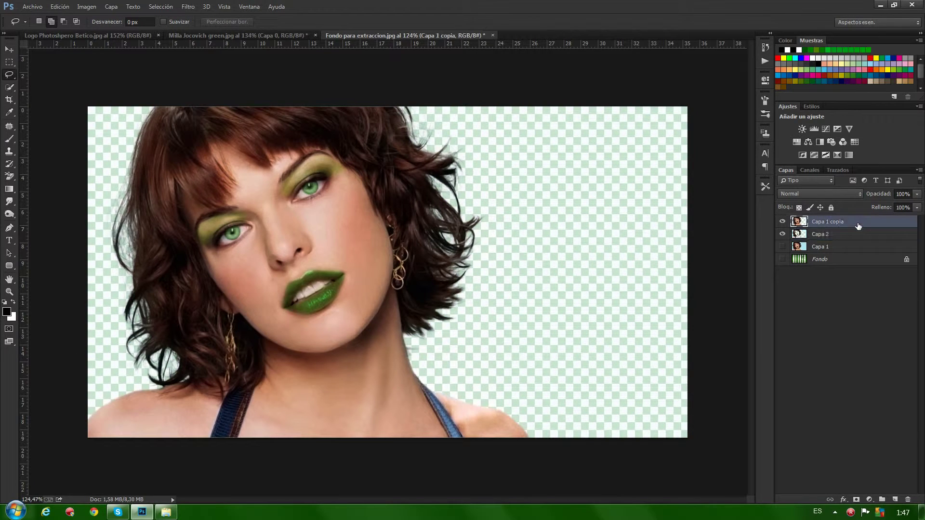
click(858, 235)
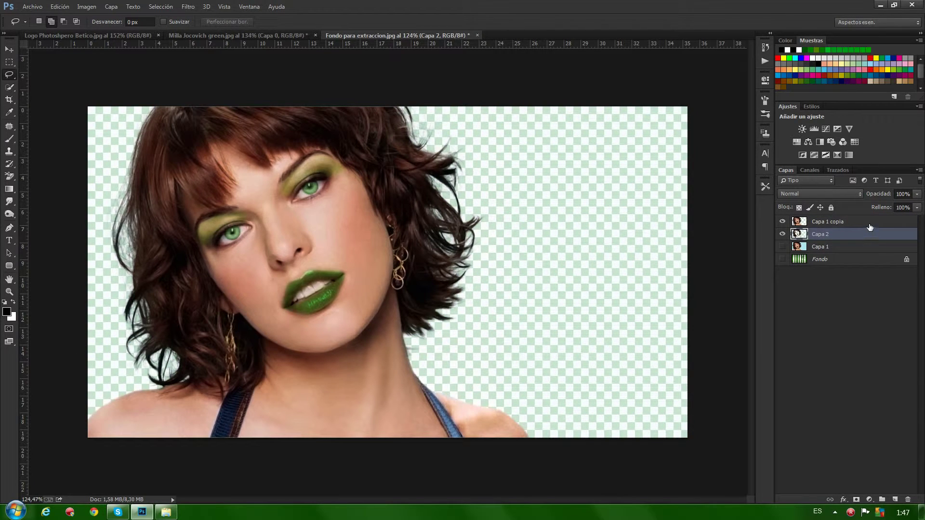
ctrl+click(870, 226)
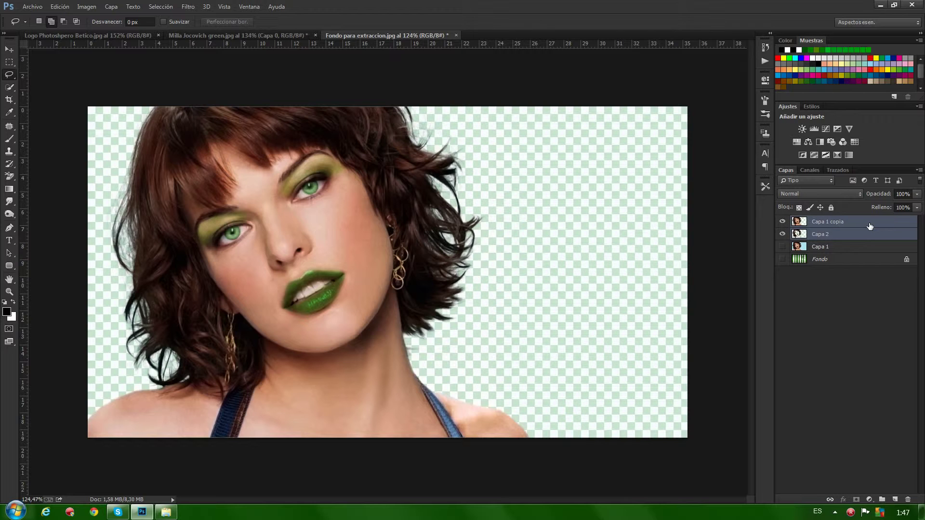
- Merge Capa 2 into Capa 1 copia with Combinar capas and show the striped Fondo layer
right_click(870, 227)
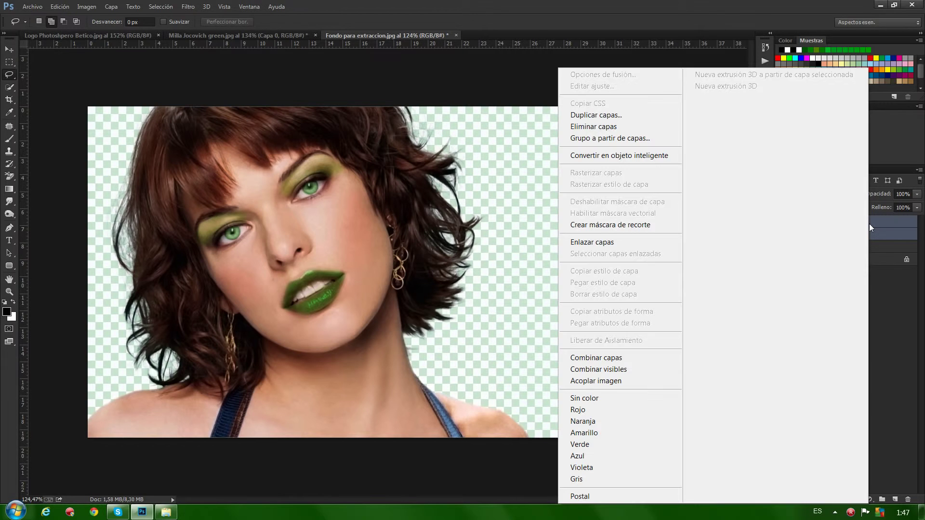
click(617, 359)
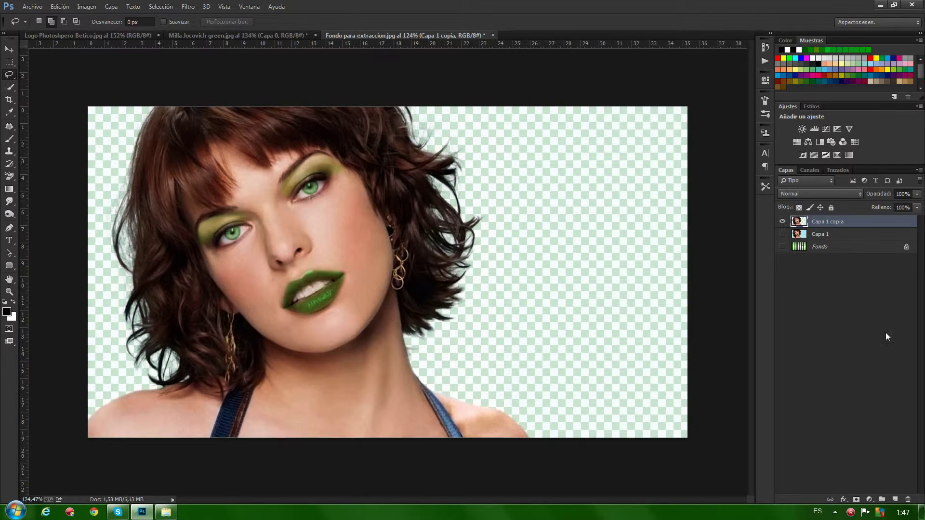
click(783, 247)
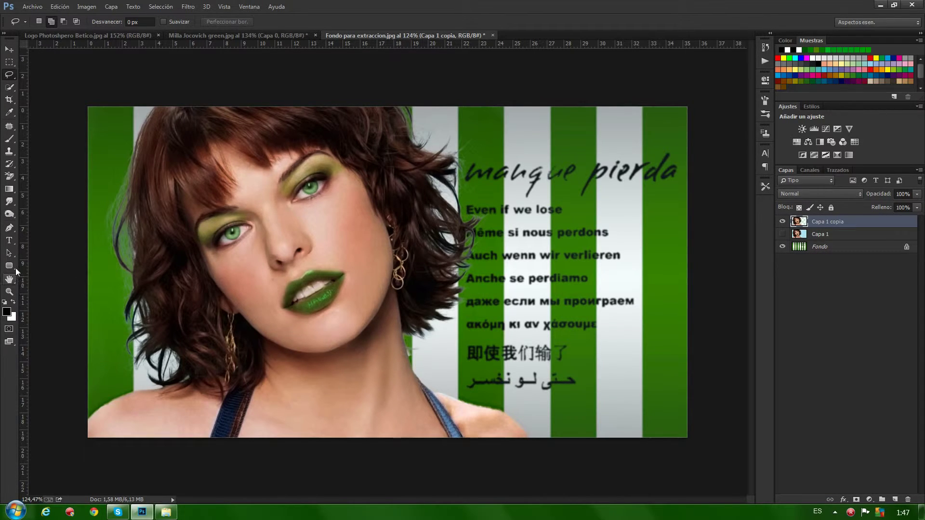
- Choose the Burn tool (Subexponer) on Mediostonos with a 71 px brush
click(10, 214)
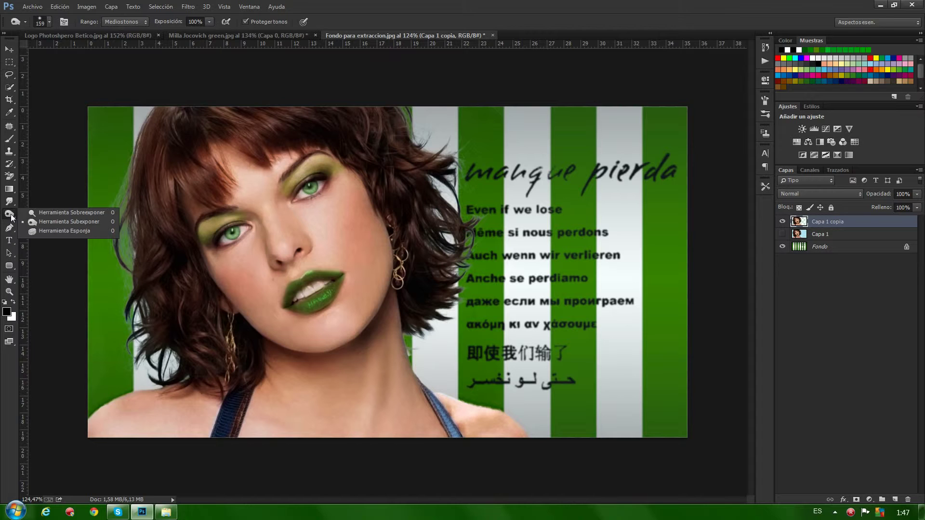
click(70, 220)
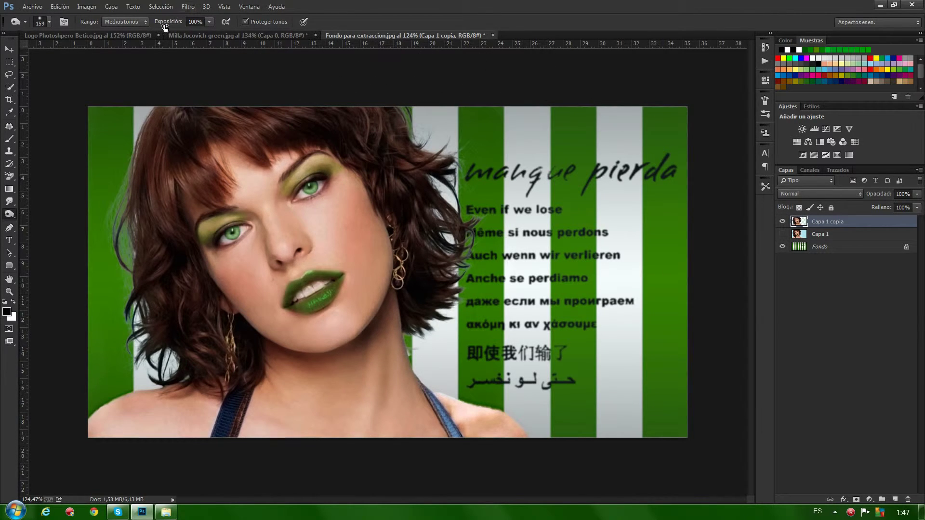
click(124, 22)
alt+right_click(530, 134)
drag(530, 134, 503, 136)
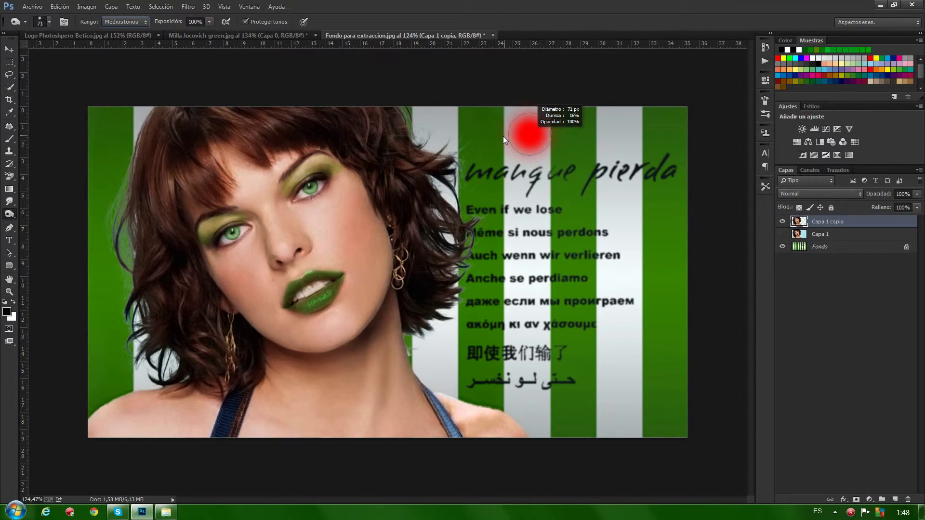
- Burn the green background along the top, left and right hair edges
mouse_move(415, 96)
mouse_down()
mouse_move(453, 160)
mouse_move(422, 116)
mouse_move(469, 223)
mouse_move(464, 300)
mouse_move(429, 339)
mouse_up()
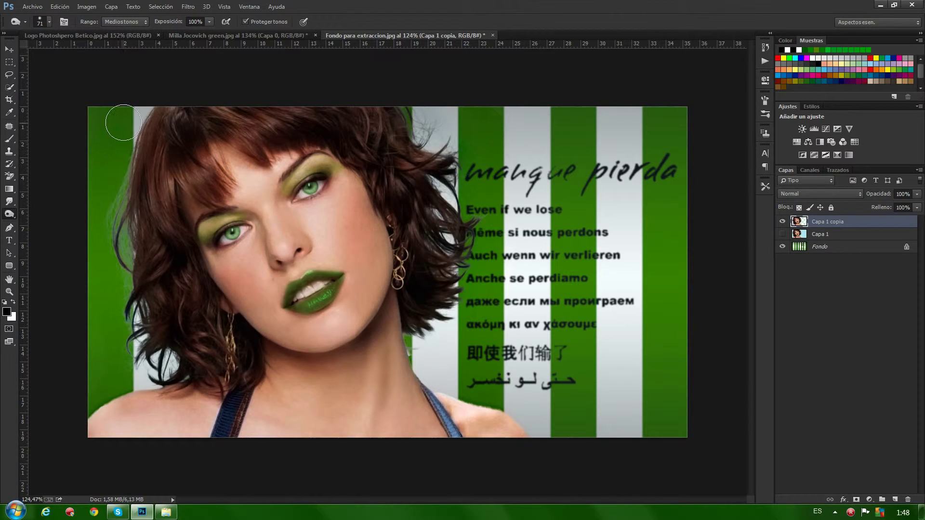
mouse_move(120, 125)
mouse_down()
mouse_move(108, 169)
mouse_move(114, 192)
mouse_move(97, 213)
mouse_move(114, 256)
mouse_move(104, 224)
mouse_move(112, 182)
mouse_move(118, 263)
mouse_move(123, 232)
mouse_move(114, 341)
mouse_move(120, 362)
mouse_move(166, 364)
mouse_move(129, 329)
mouse_move(117, 274)
mouse_move(119, 172)
mouse_up()
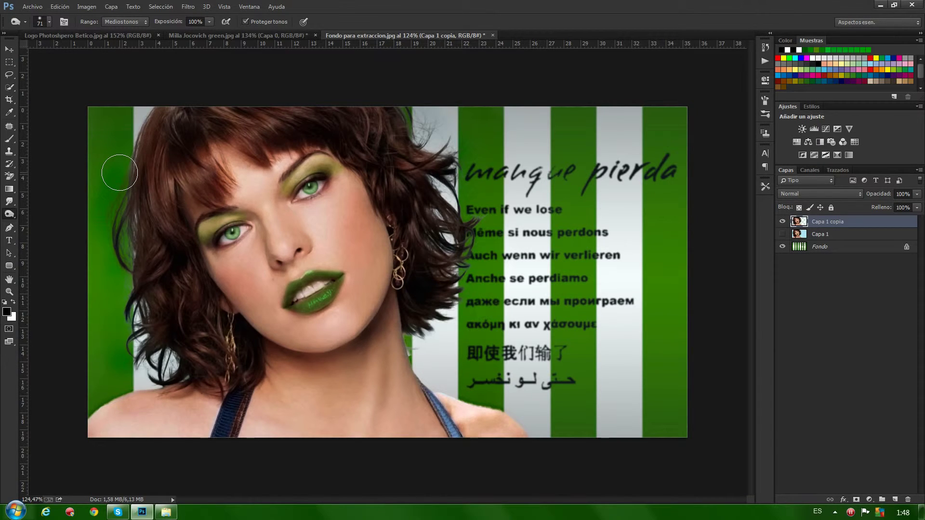
mouse_move(119, 173)
mouse_down()
mouse_move(107, 129)
mouse_move(95, 212)
mouse_up()
mouse_move(91, 366)
mouse_down()
mouse_move(97, 379)
mouse_move(107, 367)
mouse_move(107, 310)
mouse_move(117, 355)
mouse_move(149, 364)
mouse_up()
drag(107, 255, 123, 110)
mouse_move(446, 127)
mouse_down()
mouse_move(475, 144)
mouse_move(465, 195)
mouse_move(477, 241)
mouse_move(427, 355)
mouse_move(456, 316)
mouse_move(472, 231)
mouse_up()
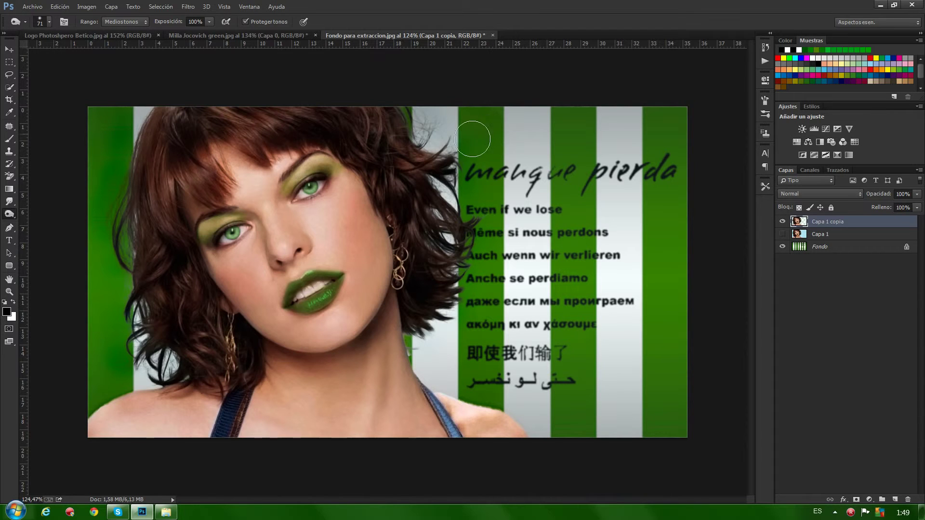
drag(281, 137, 126, 117)
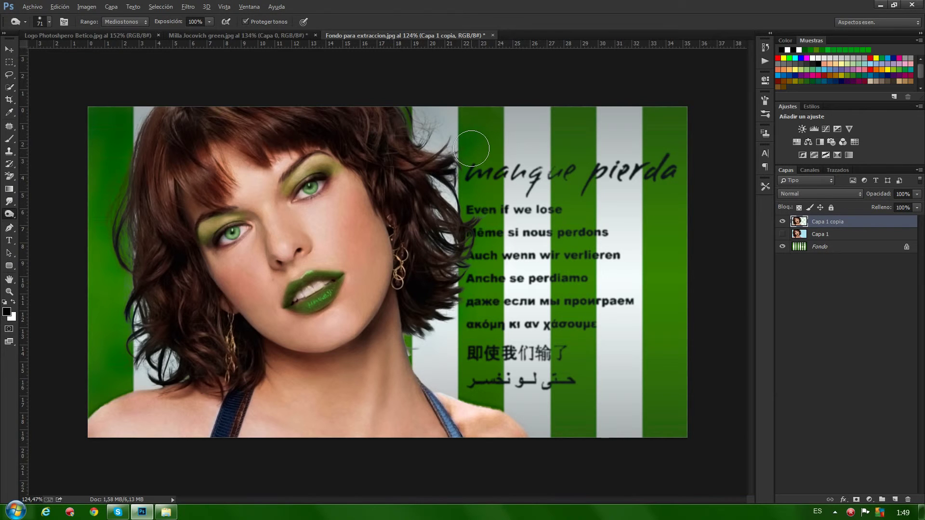
scroll(472, 150, up, 1)
scroll(472, 149, up, 1)
scroll(472, 150, up, 1)
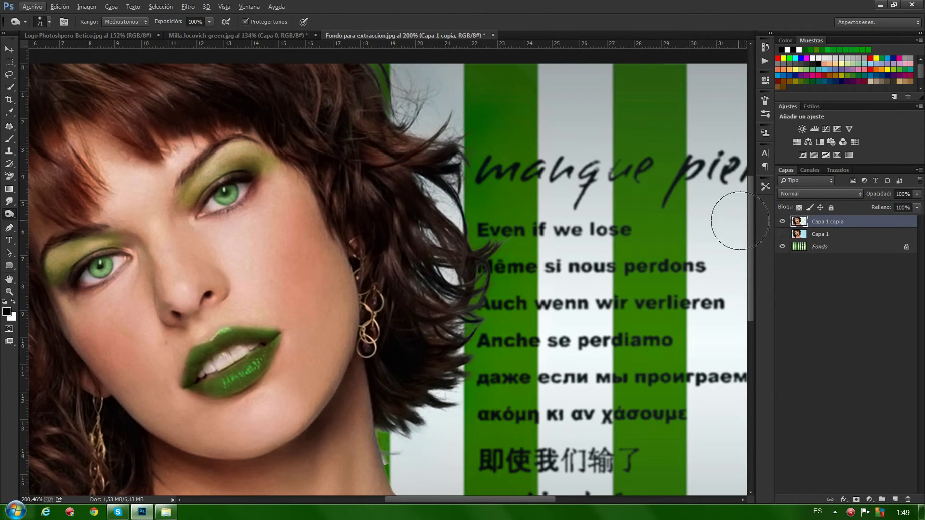
drag(751, 218, 748, 188)
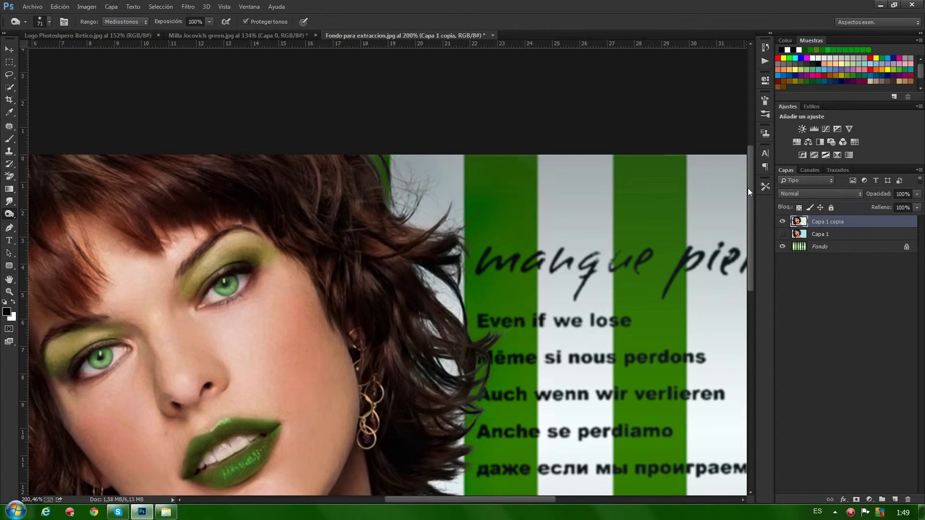
scroll(561, 231, down, 2)
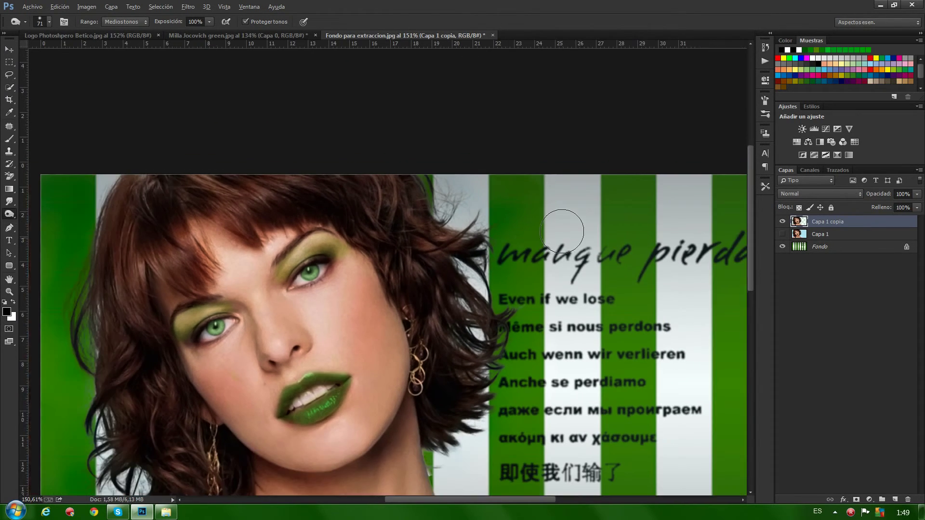
scroll(482, 226, down, 2)
scroll(385, 217, down, 1)
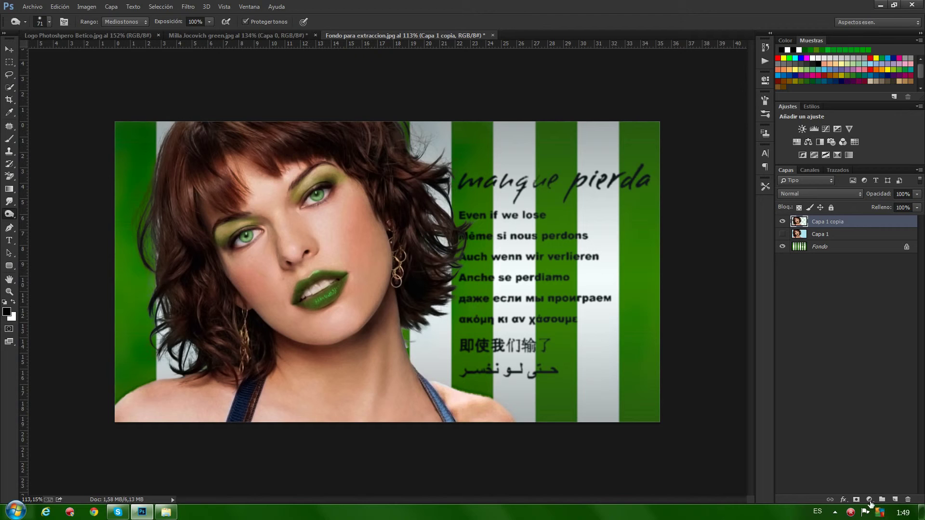
- Add a Brillo/contraste layer clipped to Capa 1 copia at brightness -42, then switch to the Logo document
click(869, 500)
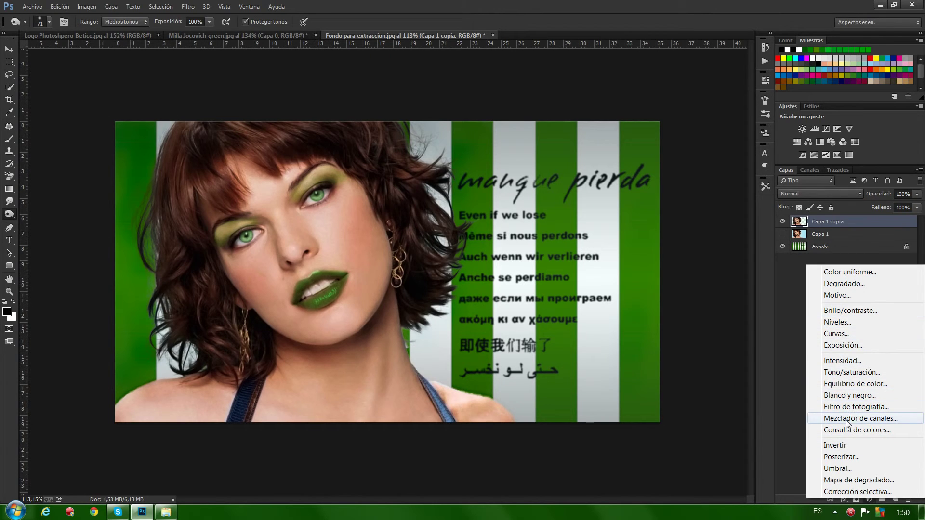
click(847, 313)
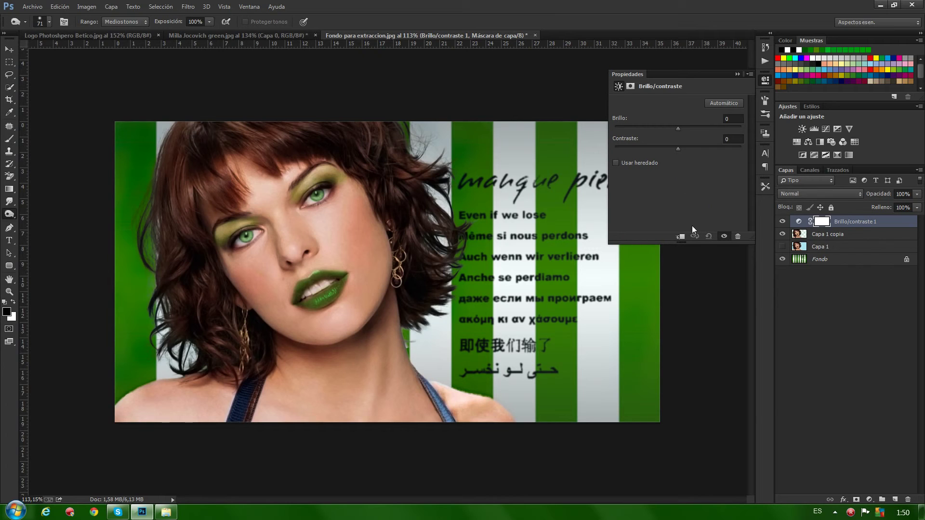
click(680, 236)
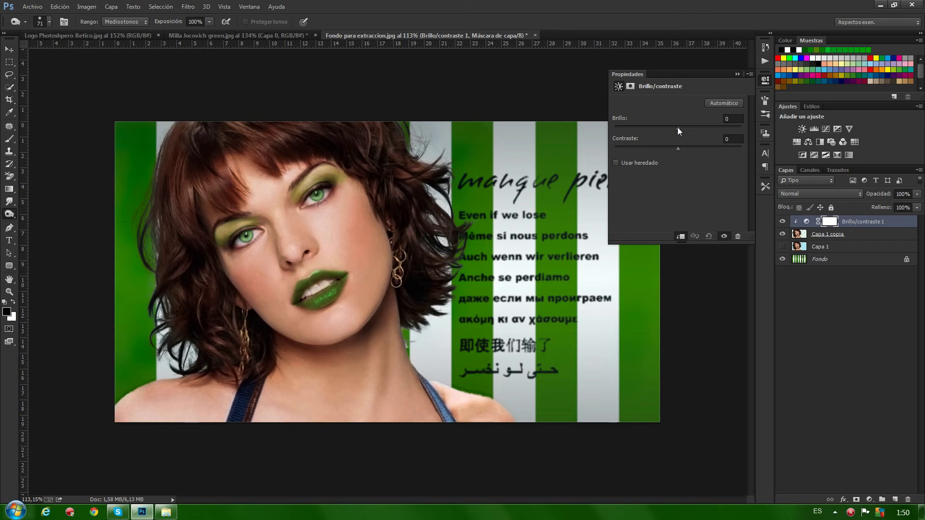
drag(675, 128, 669, 131)
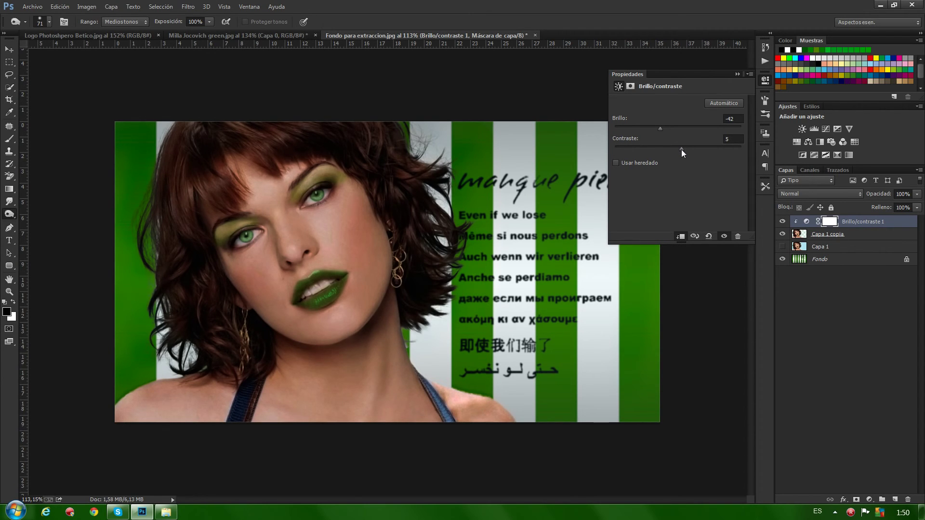
click(736, 74)
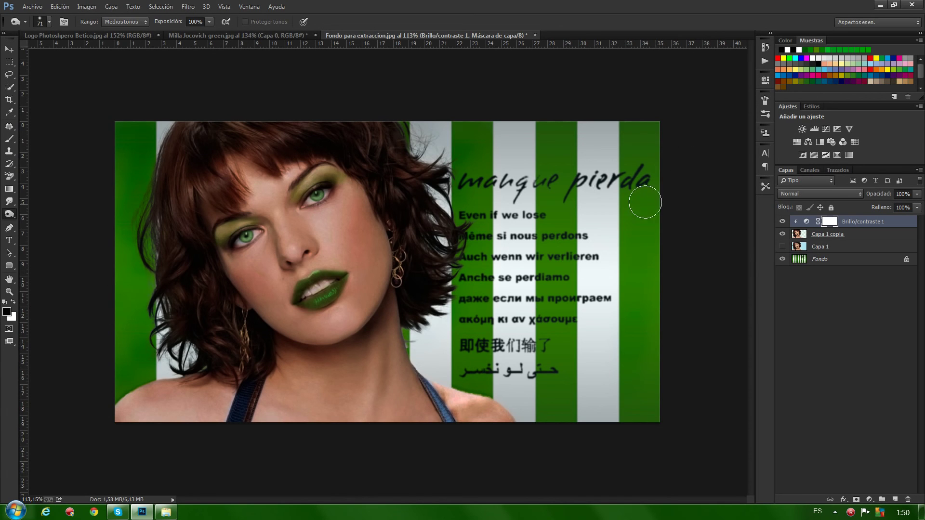
scroll(484, 166, up, 1)
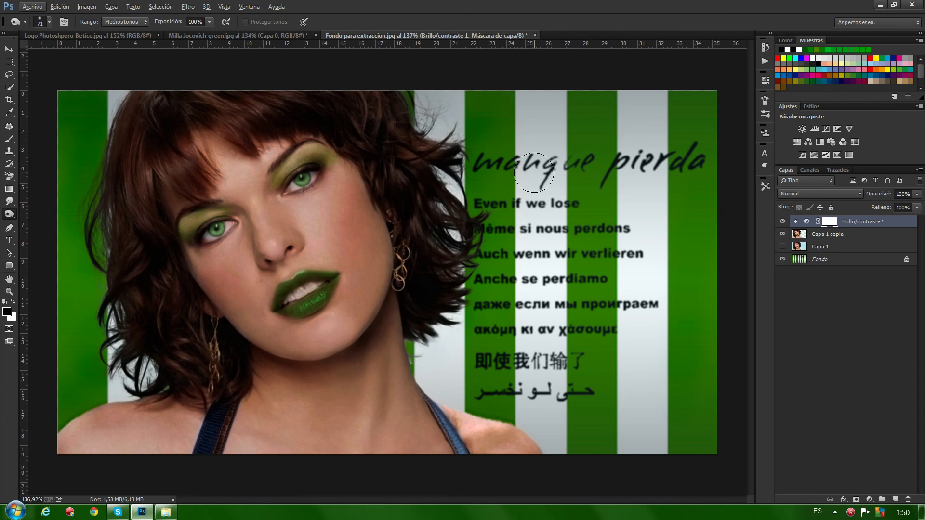
click(44, 34)
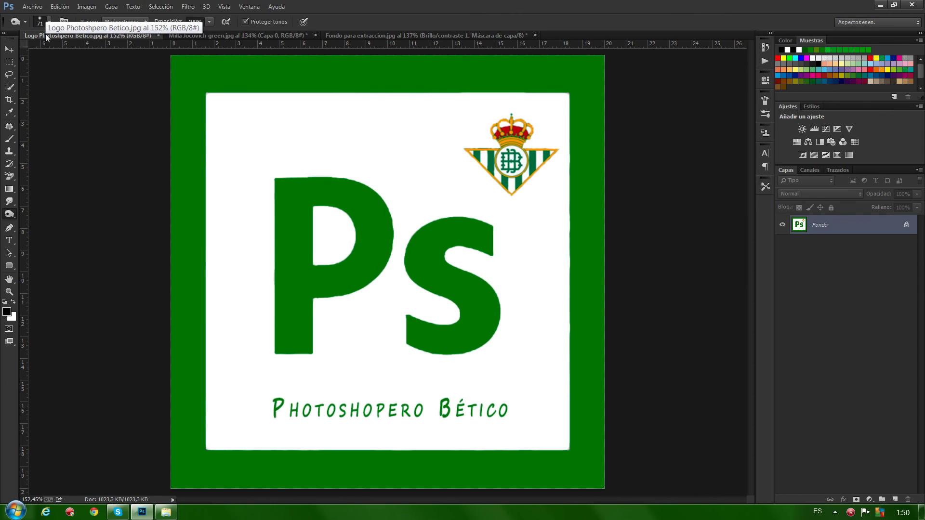